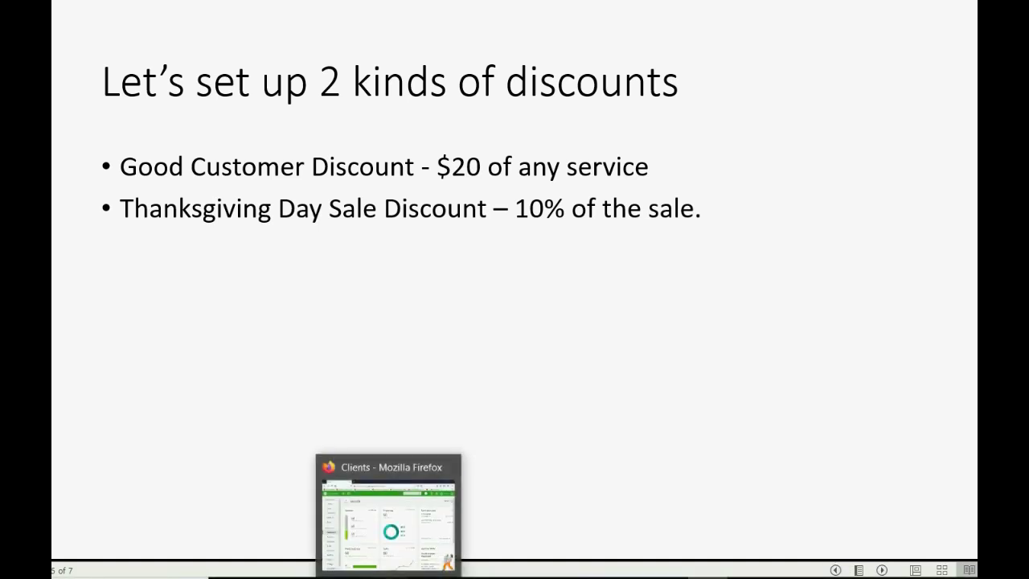
Start a new Income account in the Chart of Accounts with detail type Discounts/Refunds Given
click(389, 567)
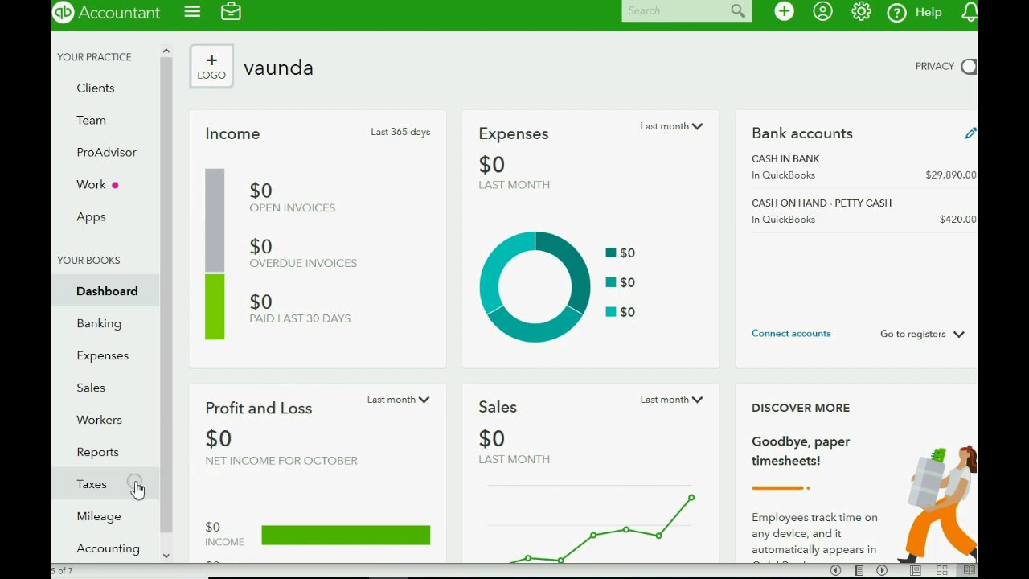
mouse_move(108, 549)
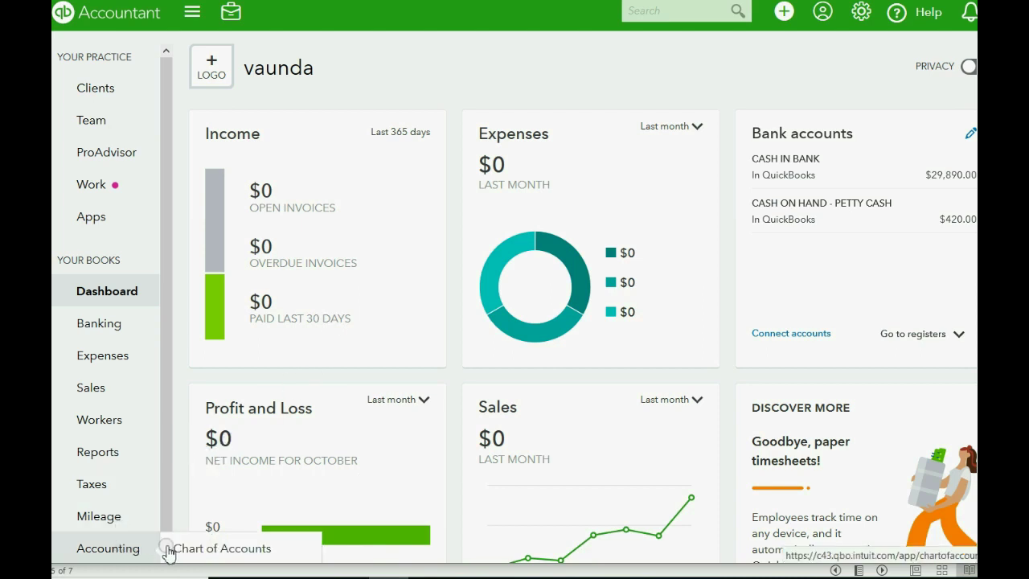
click(204, 548)
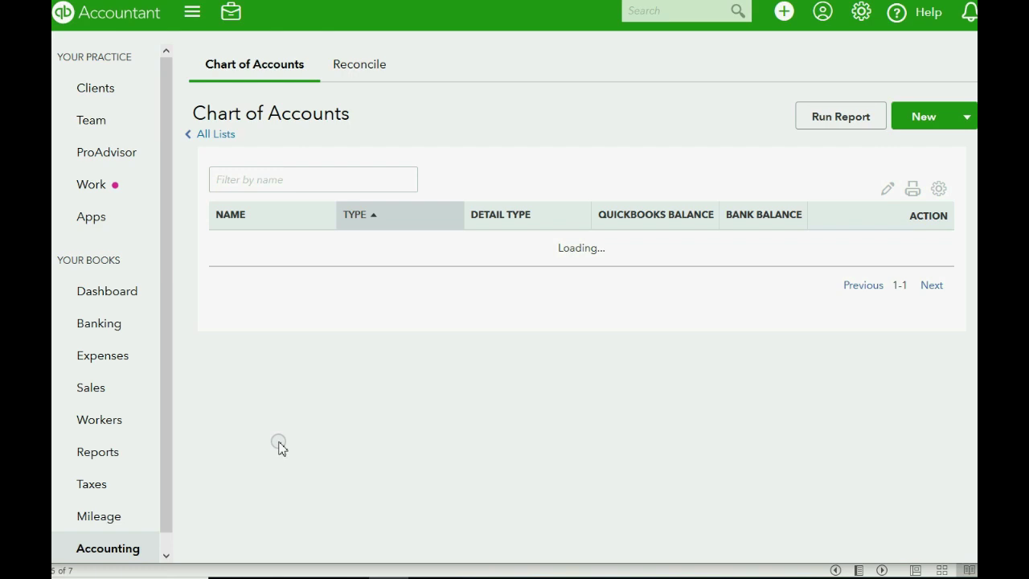
click(906, 114)
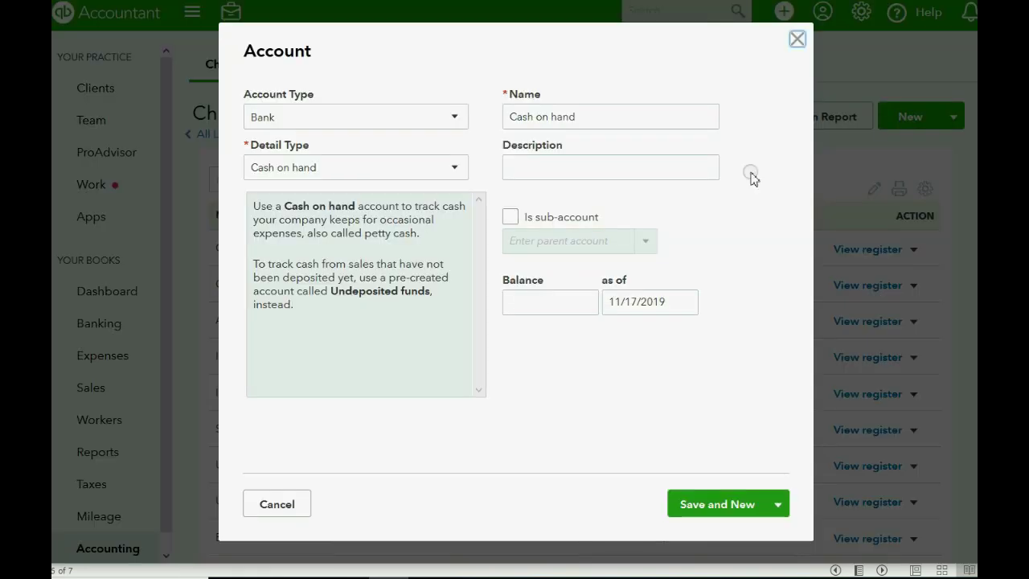
click(401, 117)
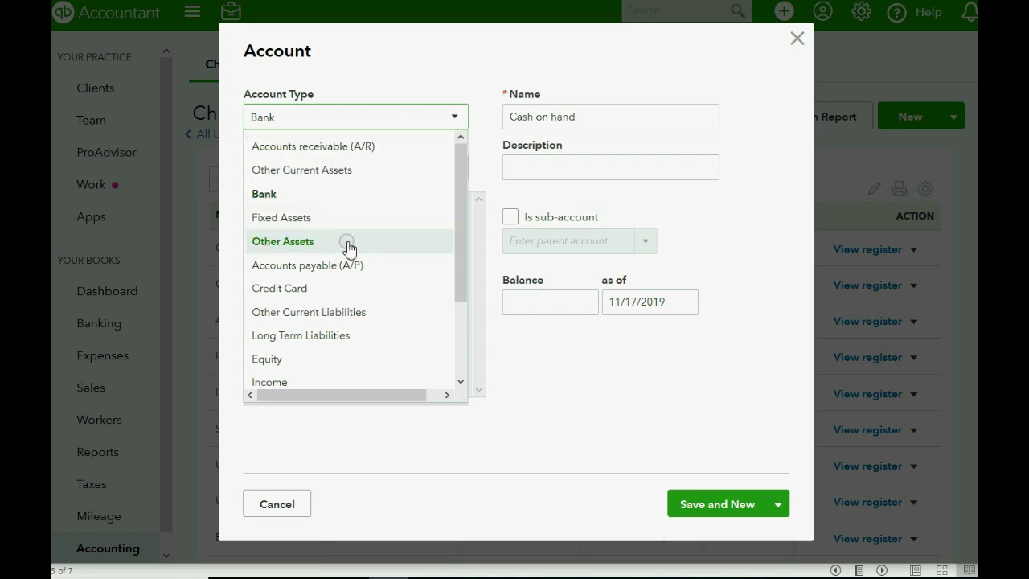
click(318, 381)
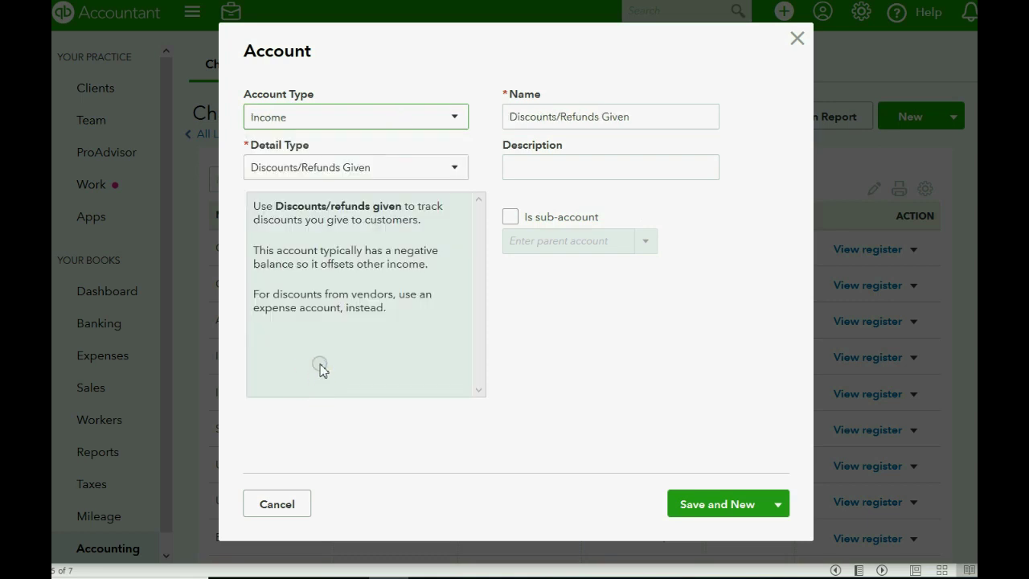
click(369, 169)
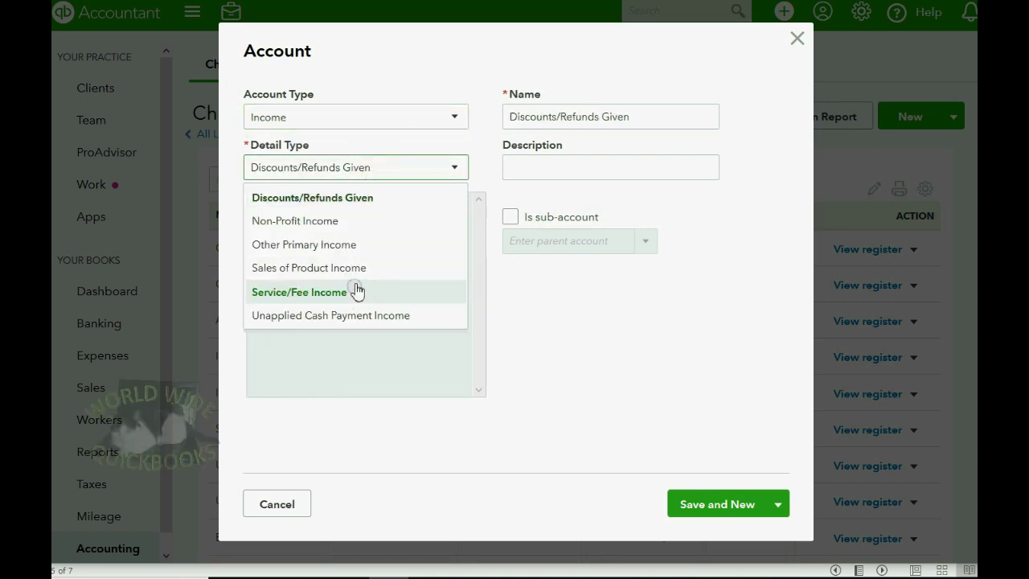
click(363, 199)
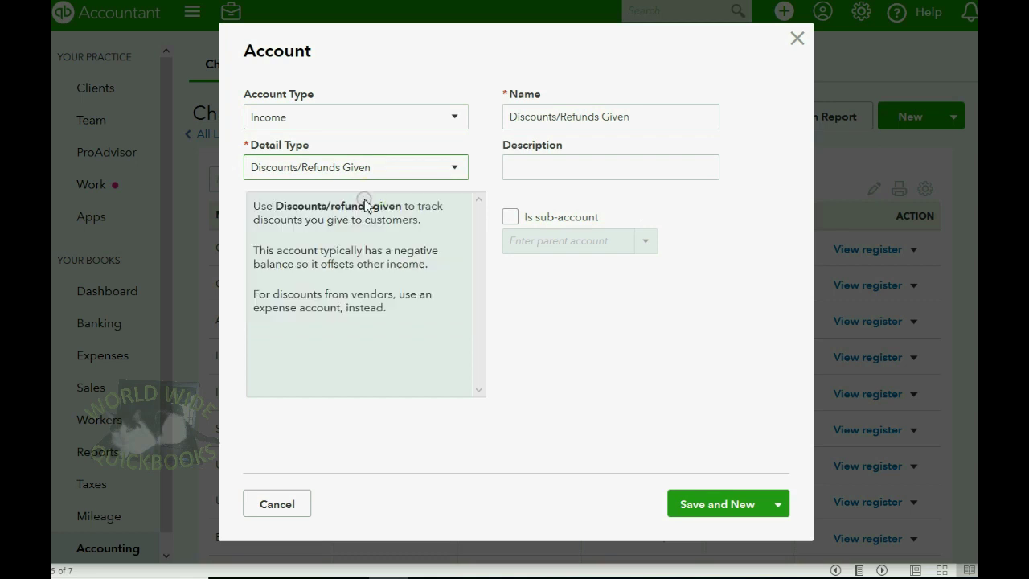
Name the new account GOOD CUSTOMER DISCOUNT
drag(649, 119, 506, 116)
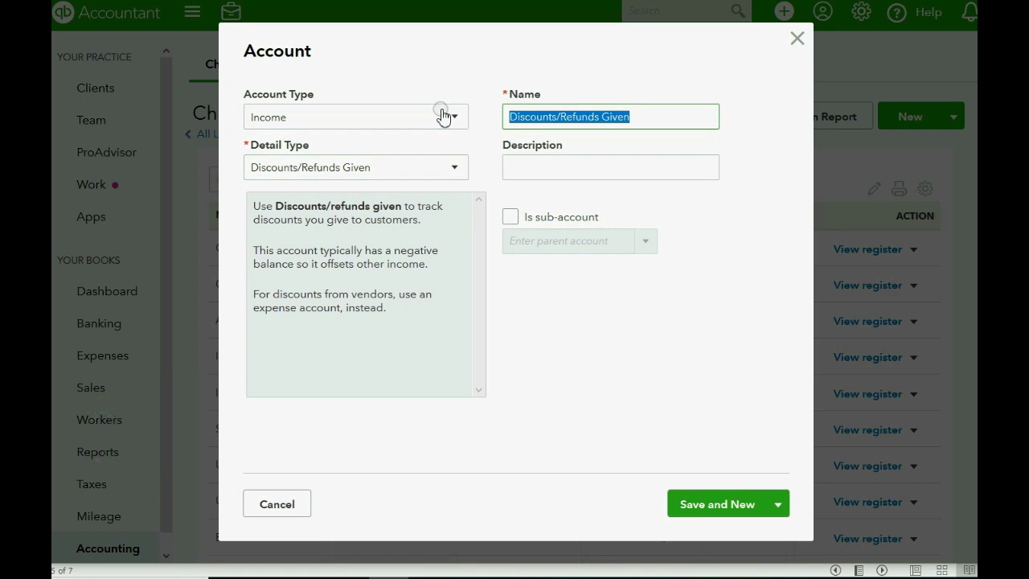
text(GOO)
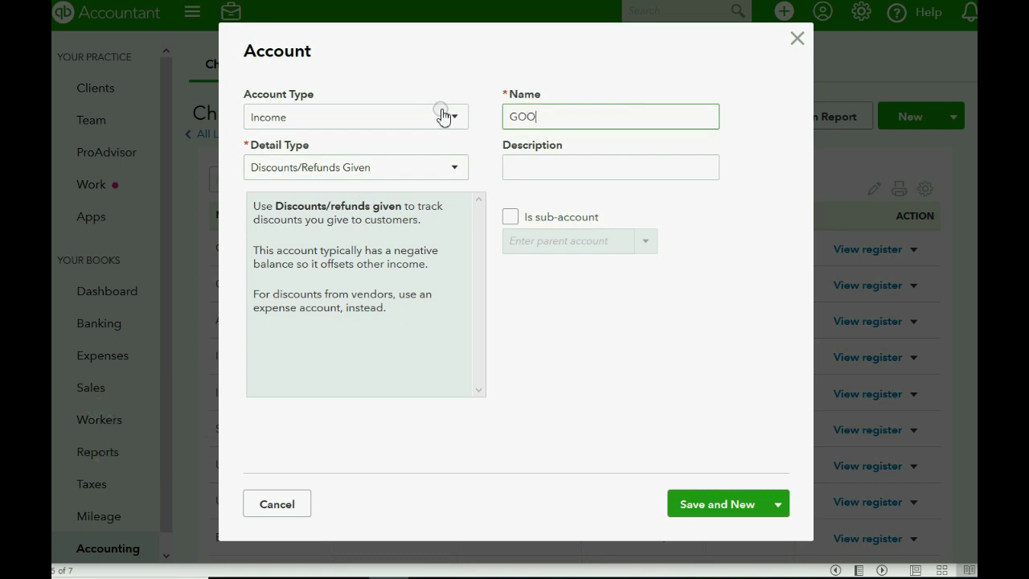
text(D C)
text(UT)
key(BackSpace)
text(S)
text(TOMER DI)
text(SCOU)
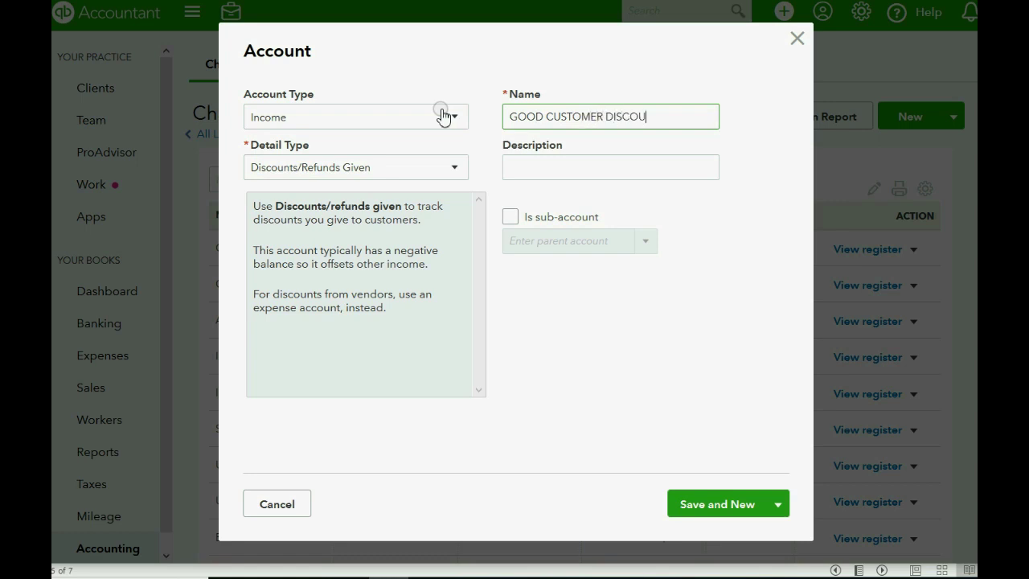
text(NT)
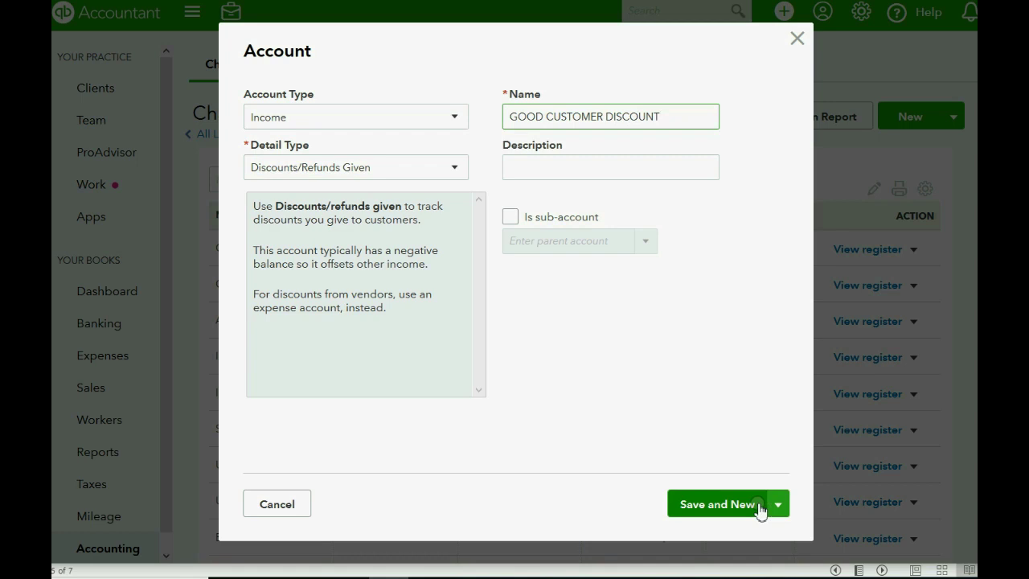
Save GOOD CUSTOMER DISCOUNT, then create THANKSGIVING SALE DISCOUNT as a second Income discount account
click(734, 504)
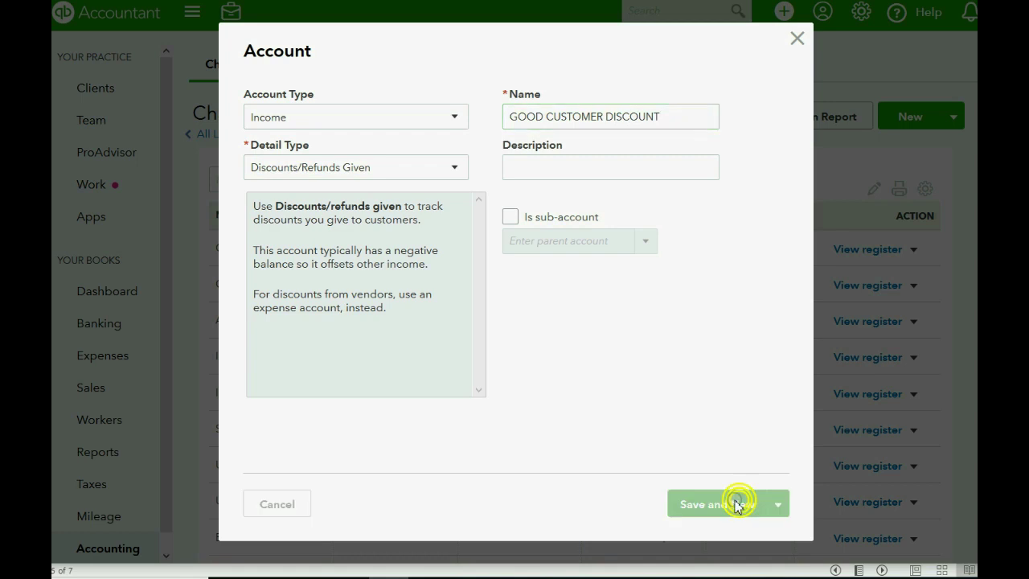
click(396, 119)
click(313, 382)
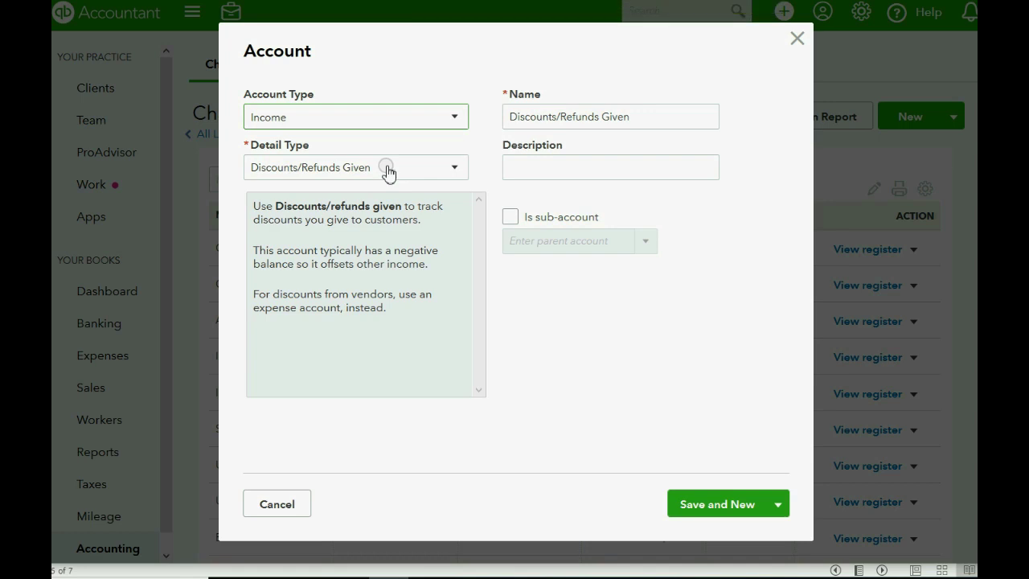
click(640, 117)
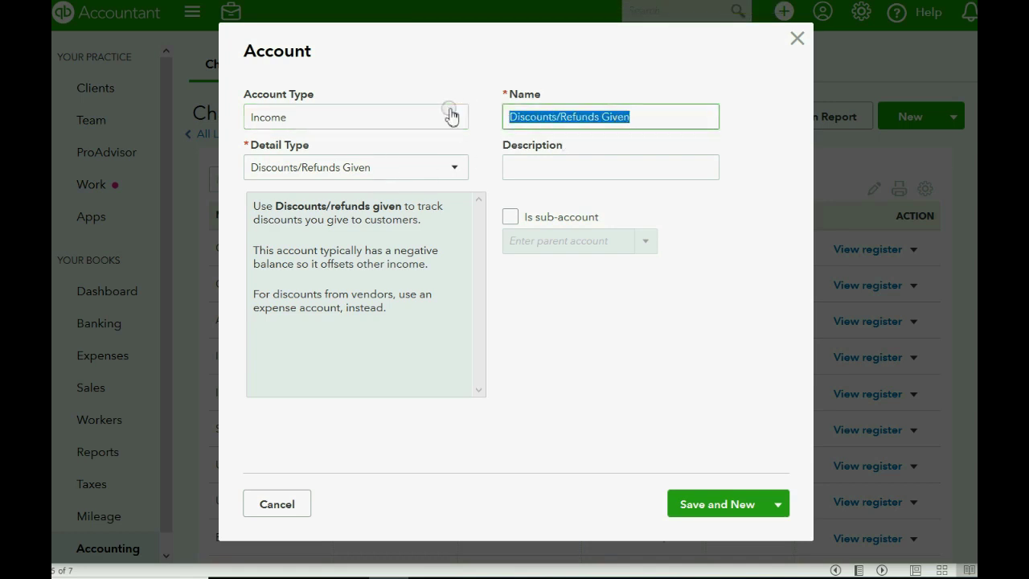
text(THA)
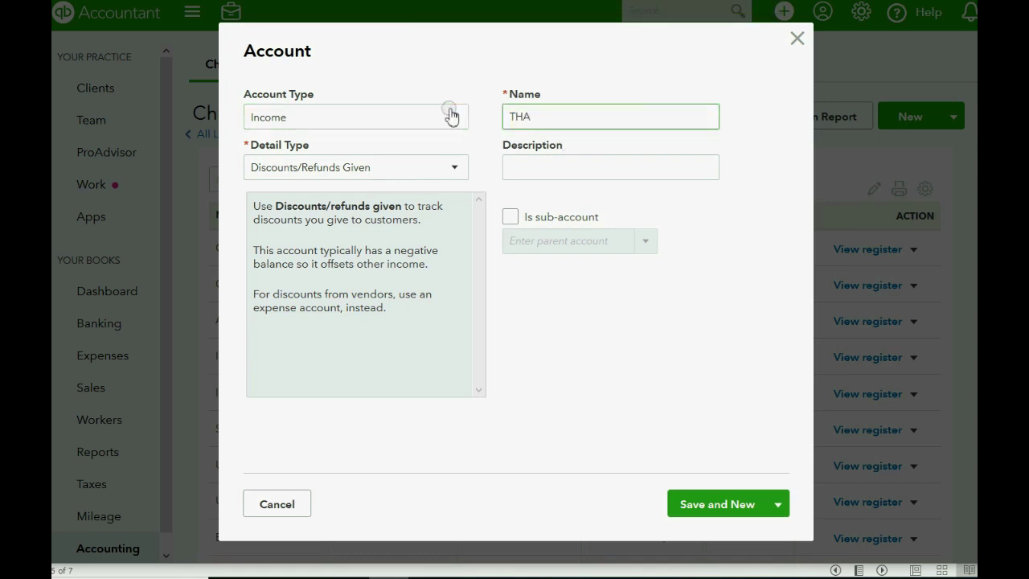
text(NKSGI)
text(VING SA)
text(LE DI)
text(SCOU)
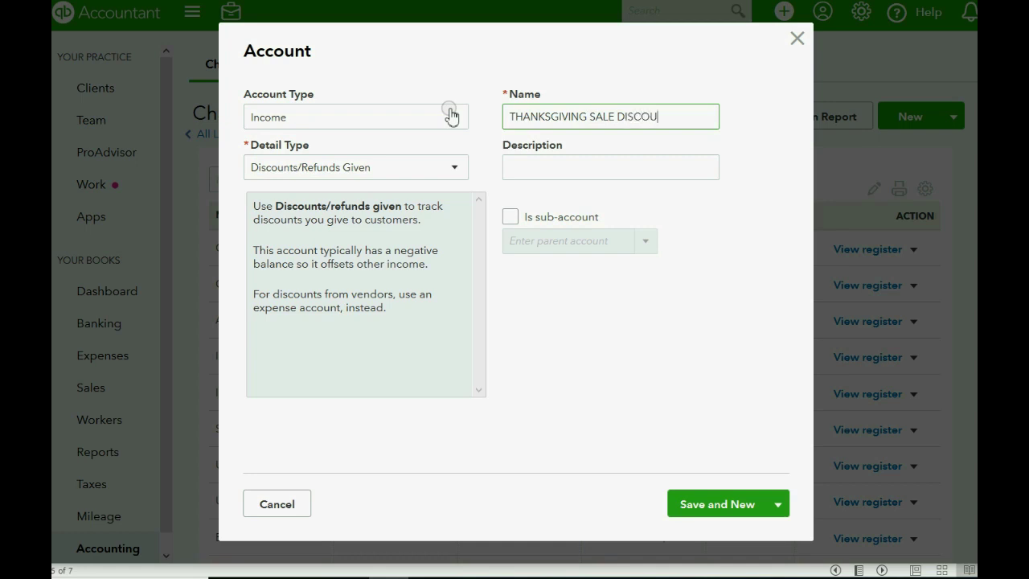
text(NT)
click(710, 504)
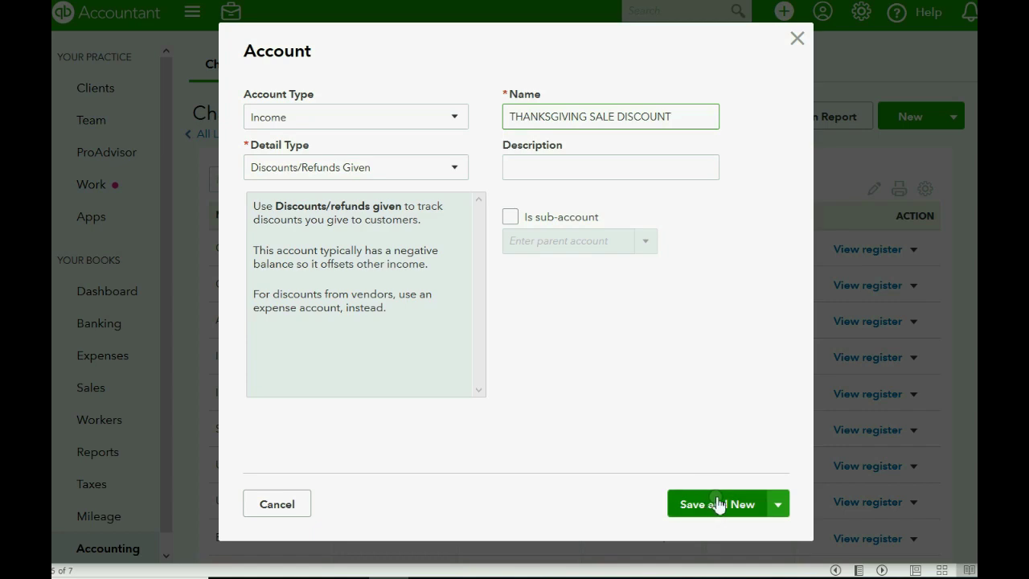
click(778, 504)
click(754, 534)
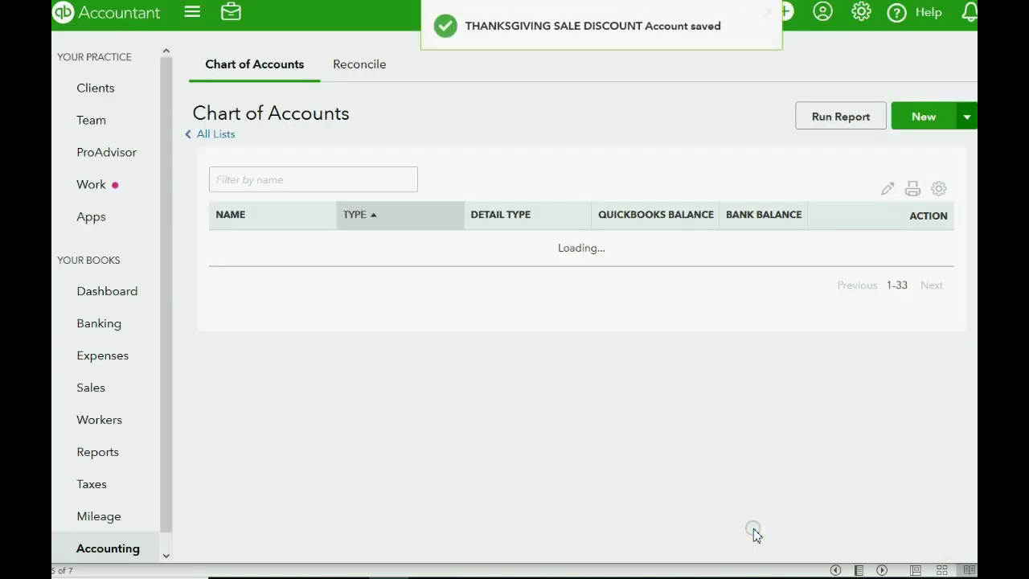
scroll(374, 349, down, 3)
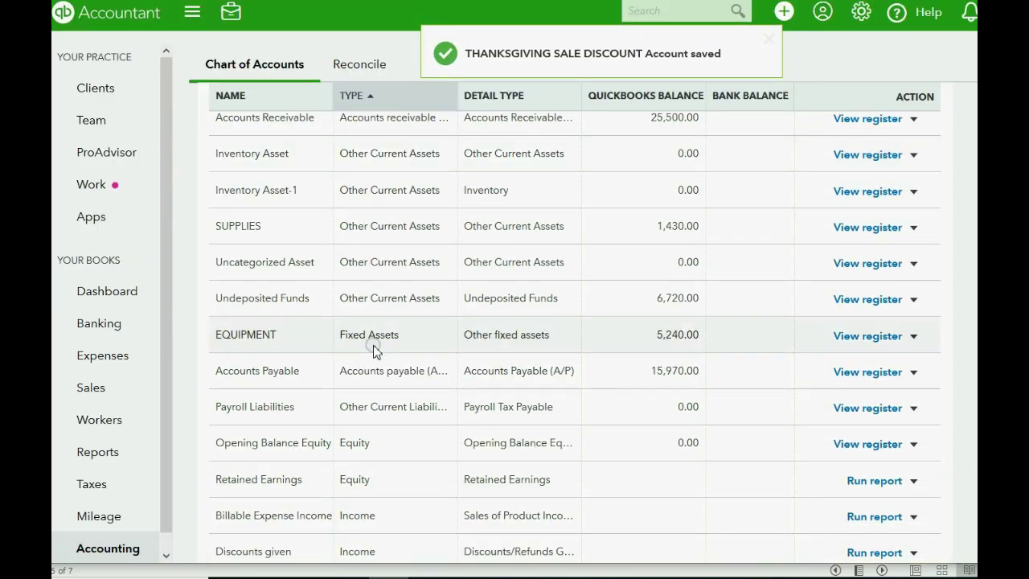
scroll(406, 385, down, 3)
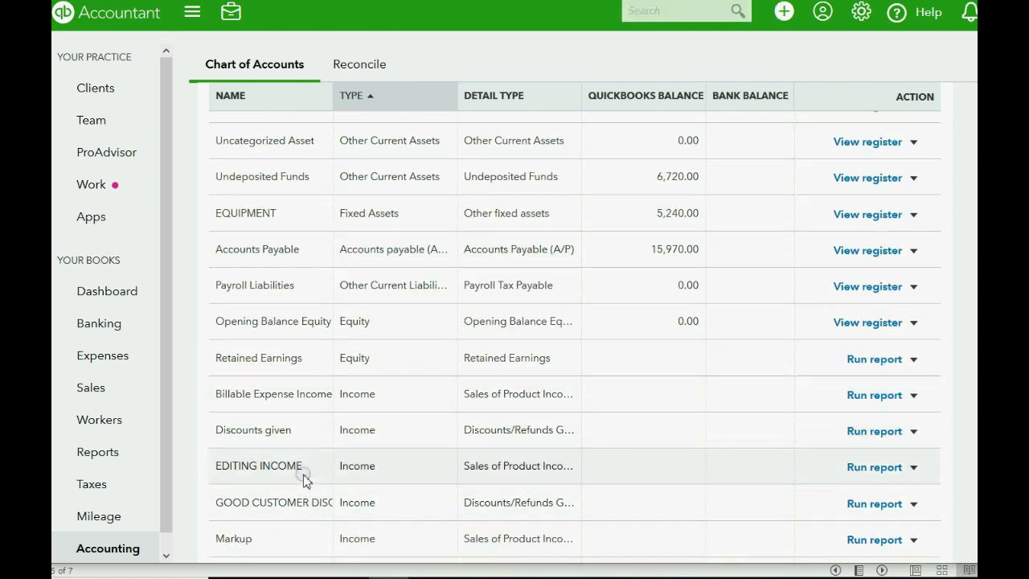
scroll(316, 483, down, 1)
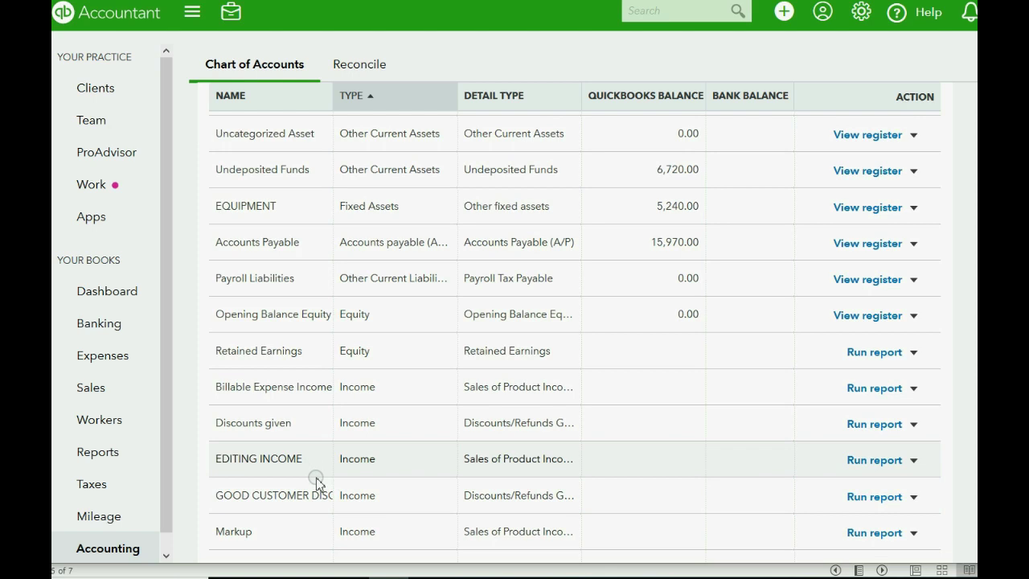
scroll(316, 483, down, 1)
scroll(316, 459, down, 2)
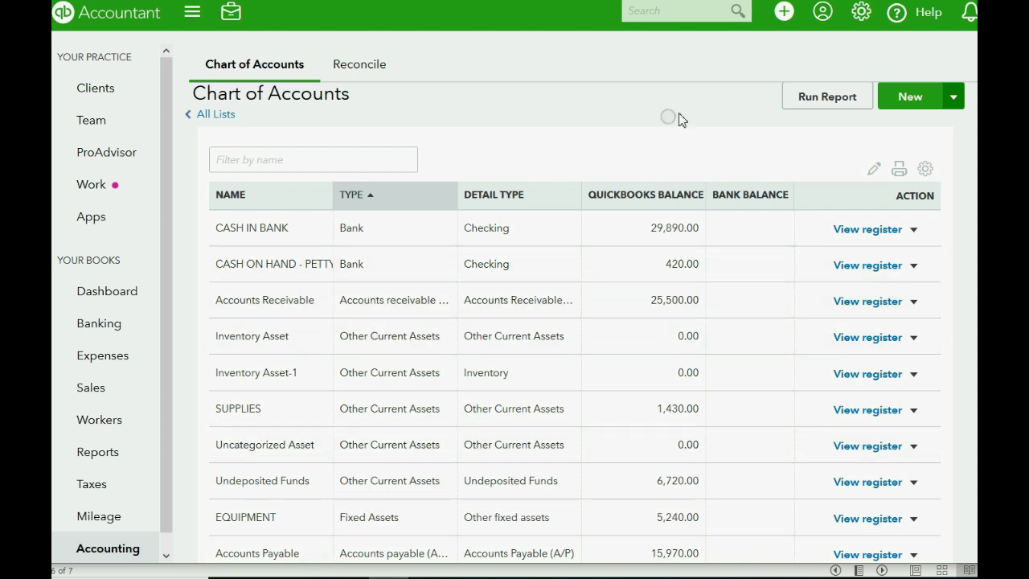
Create a new non-inventory item in Products and Services named GOOD CUSTOMER DISCOUNT
click(858, 20)
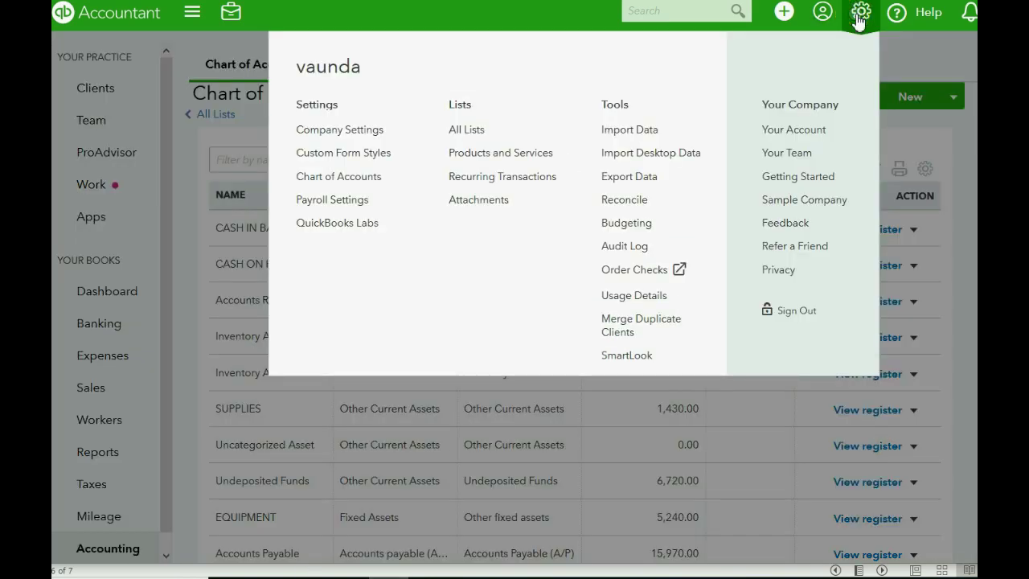
click(492, 155)
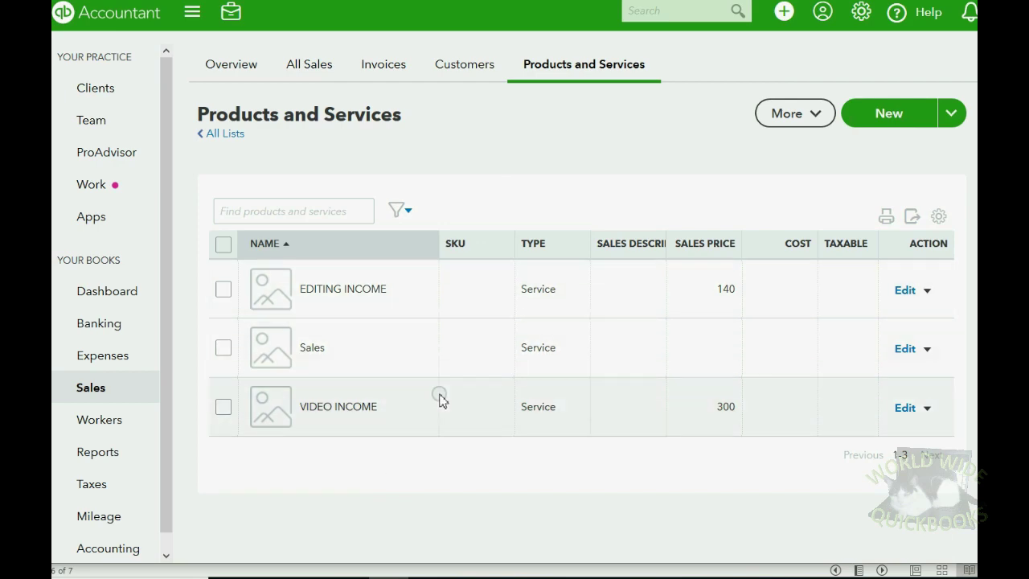
click(879, 115)
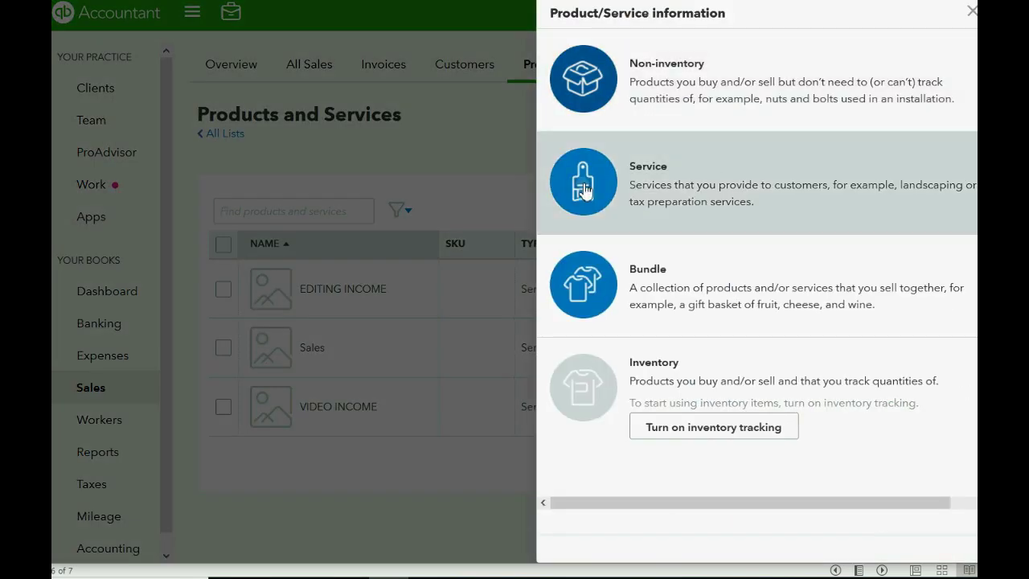
click(582, 83)
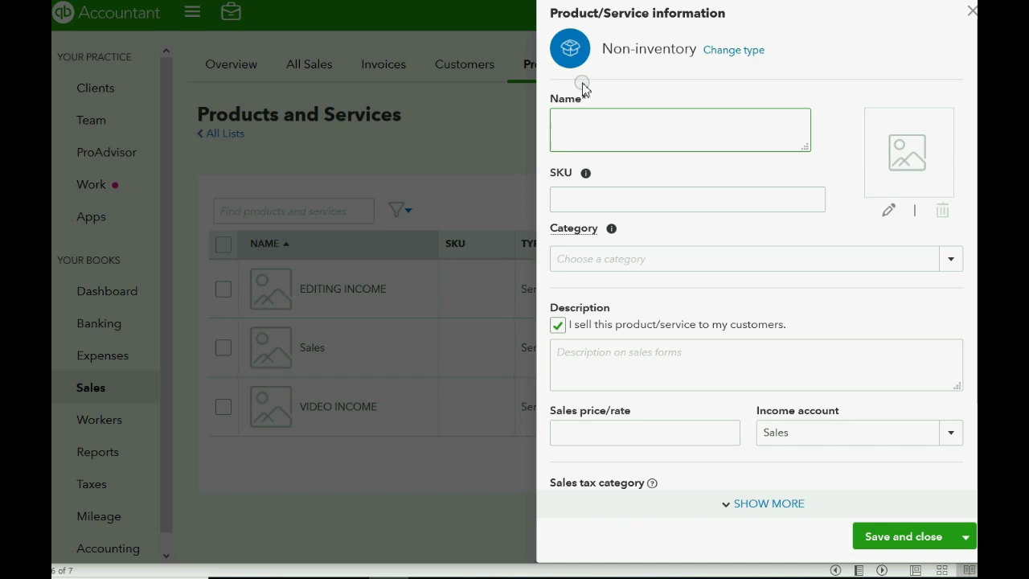
text(GOOD C)
text(USTO)
text(MER DI)
text(SCOUNT)
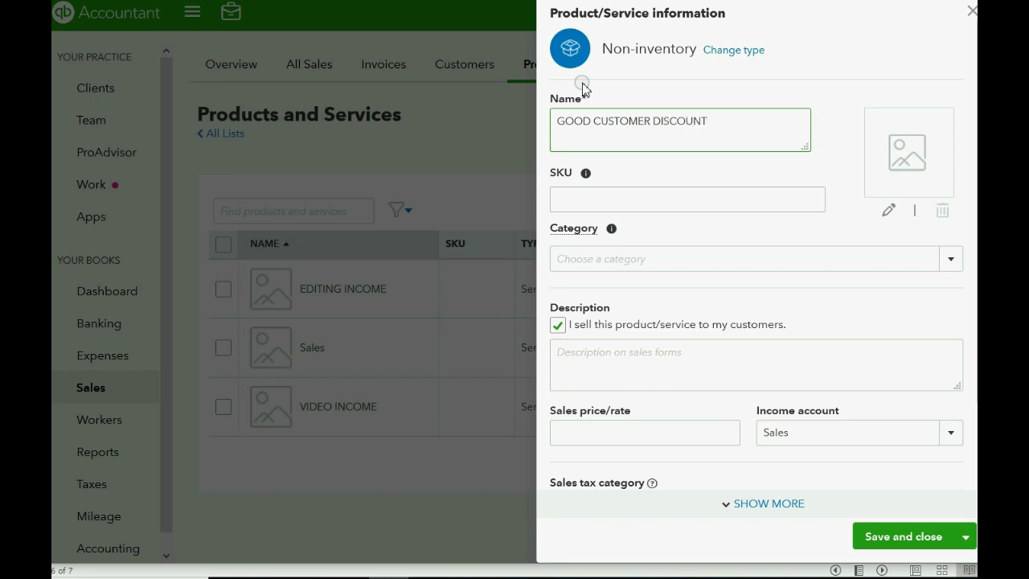
Set the item's income account to GOOD CUSTOMER DISCOUNT and save with Save and new
click(949, 434)
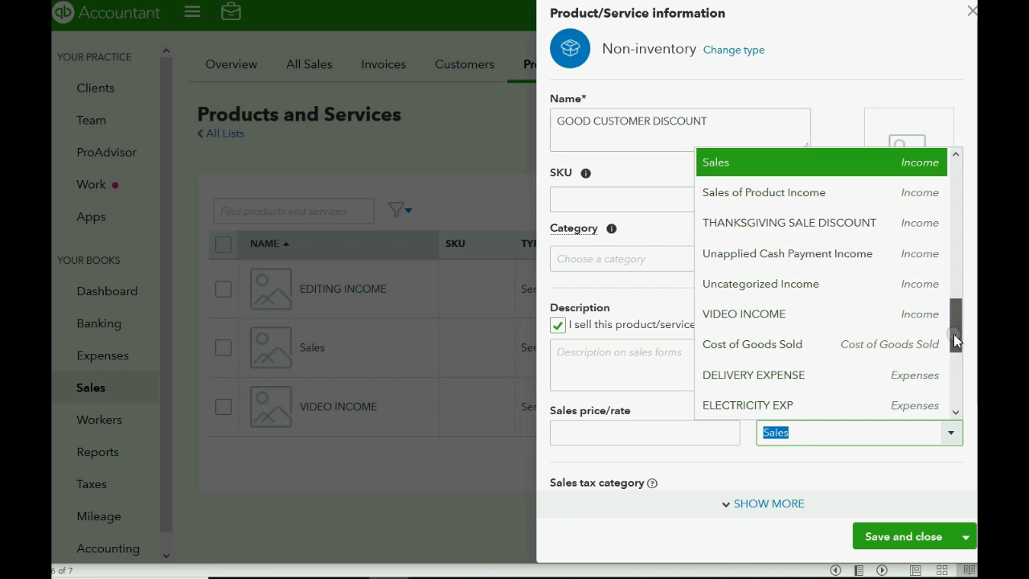
mouse_move(955, 333)
mouse_down()
mouse_move(943, 317)
mouse_move(946, 358)
mouse_move(938, 303)
mouse_up()
click(814, 225)
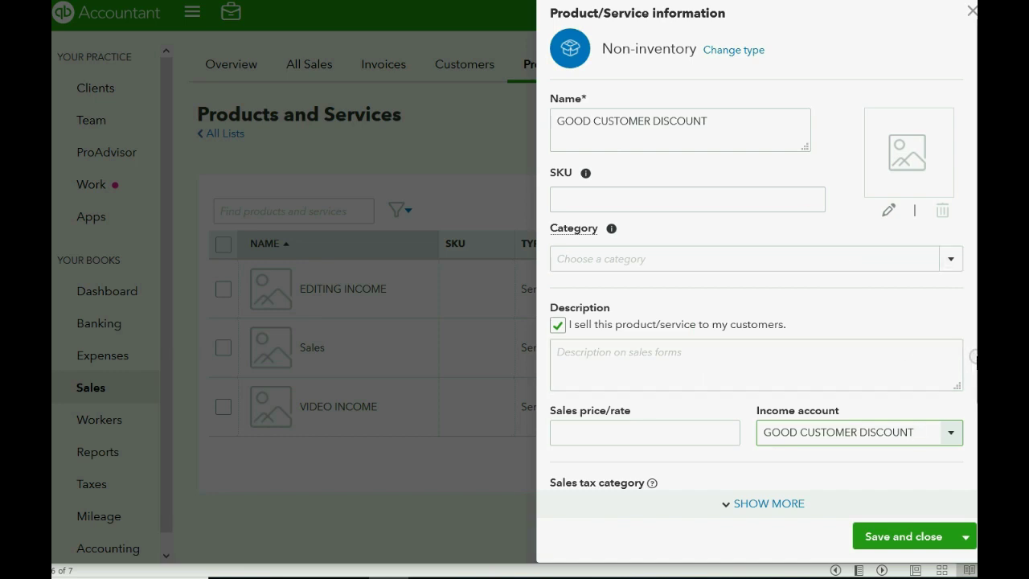
scroll(973, 357, down, 3)
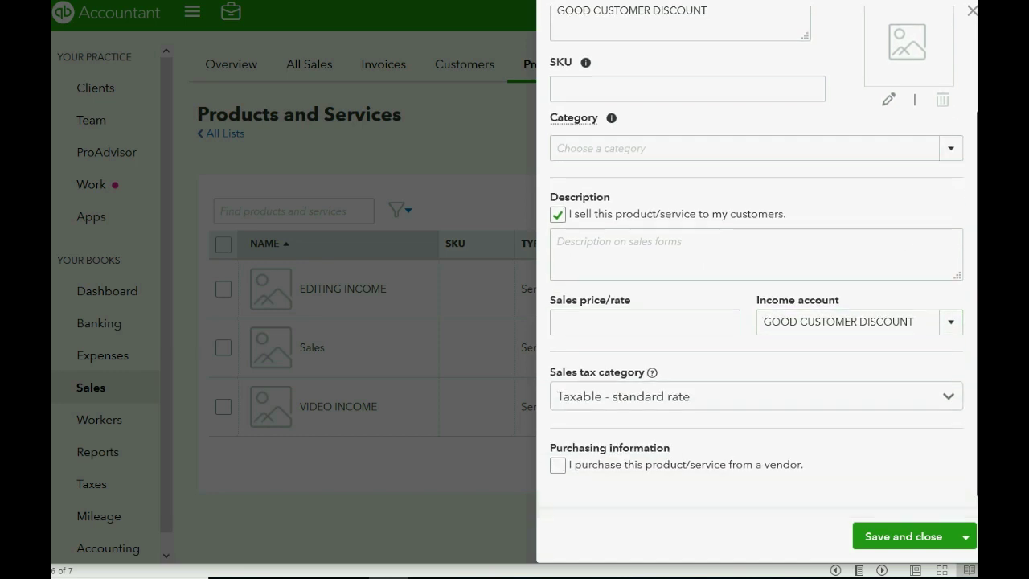
scroll(963, 353, up, 3)
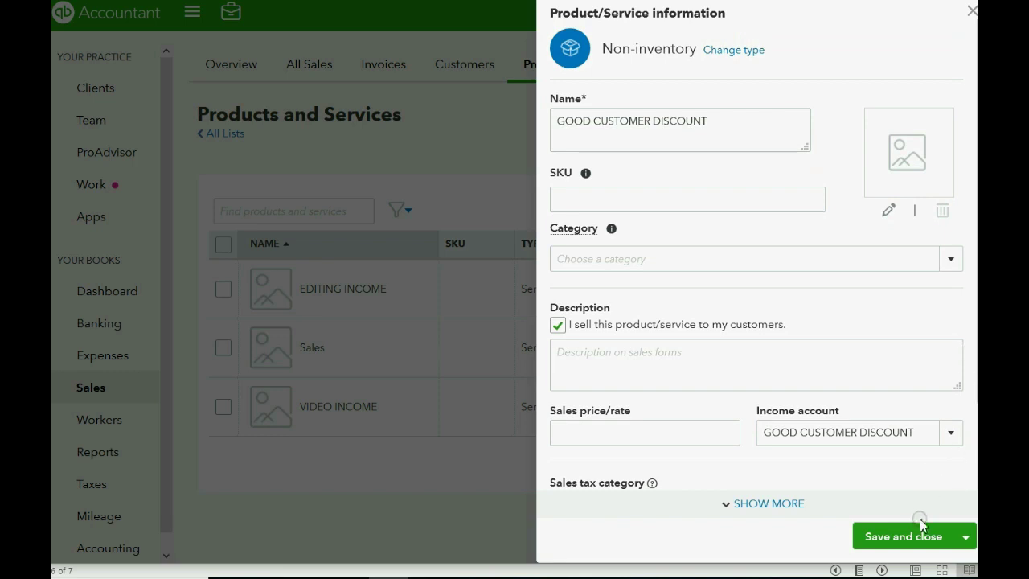
click(965, 536)
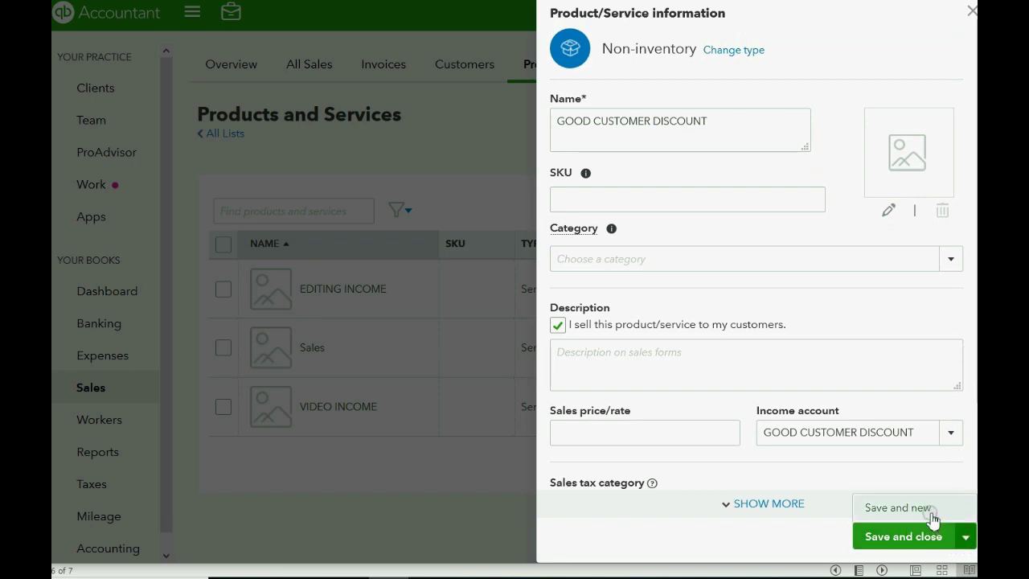
click(933, 508)
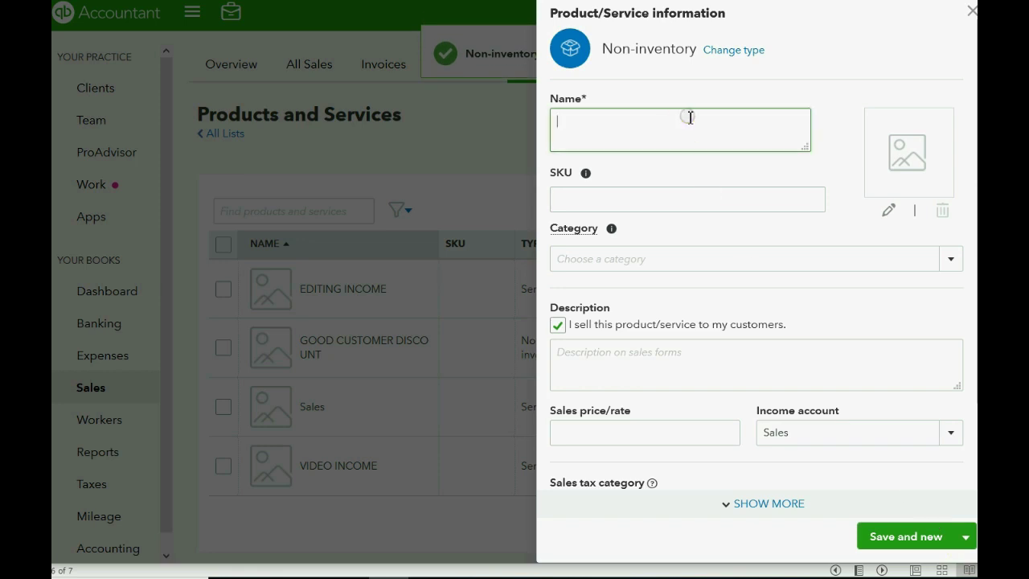
Create the THANKSGIVING DISCOUNT item posting to THANKSGIVING SALE DISCOUNT, then save and close
text(THA)
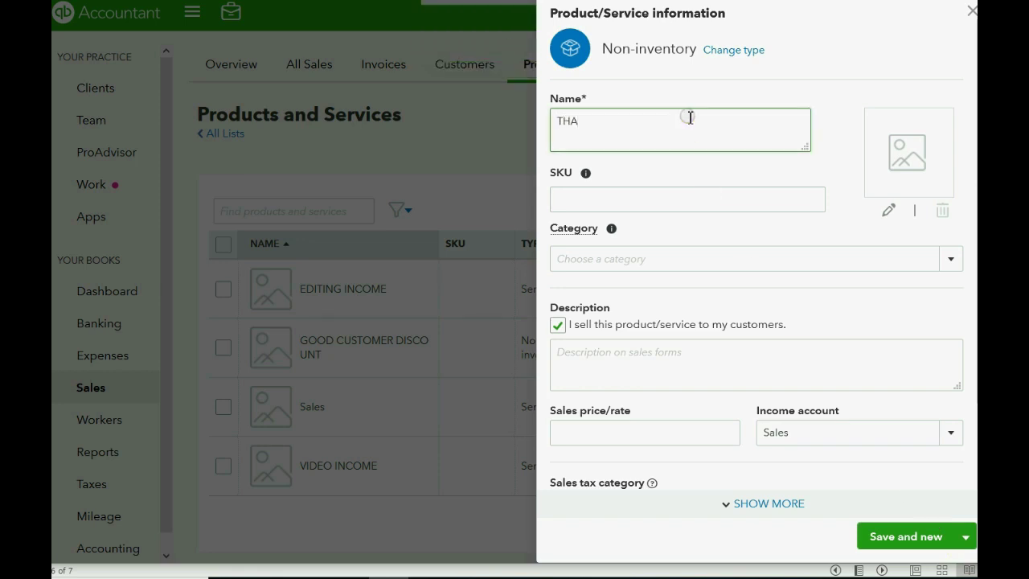
text(NKSGI)
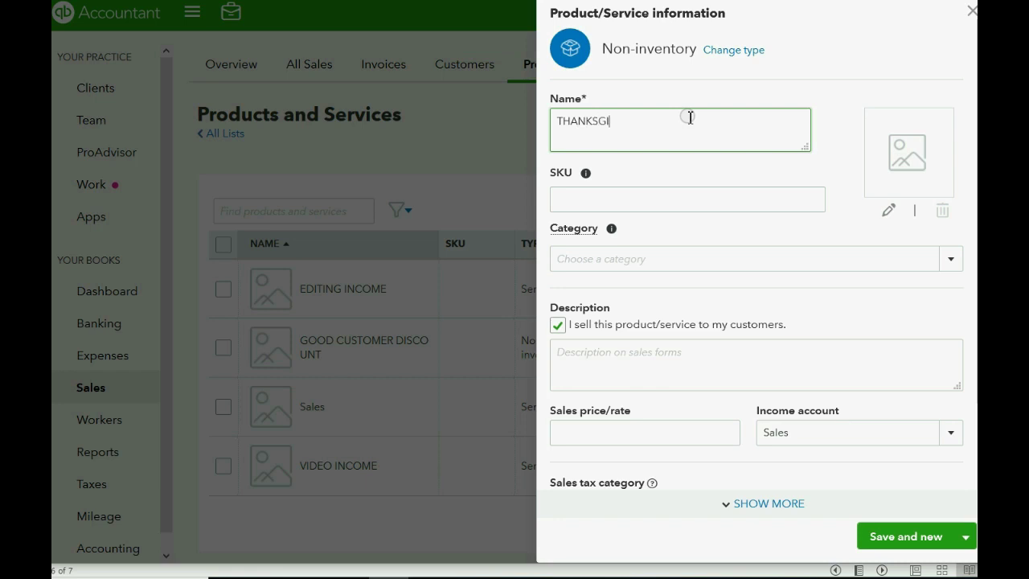
text(VING D)
text(ISCOUN)
text(T)
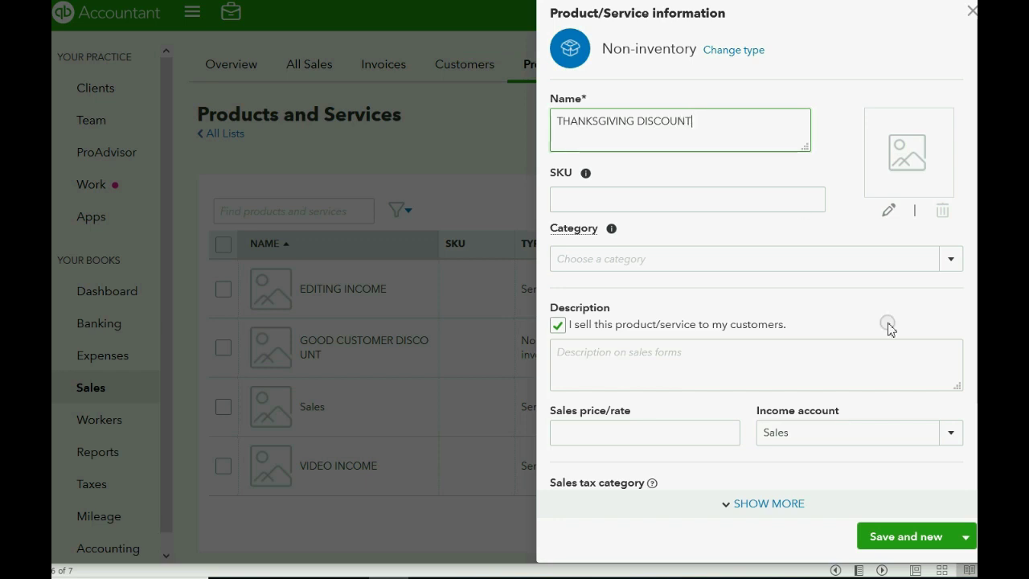
click(947, 432)
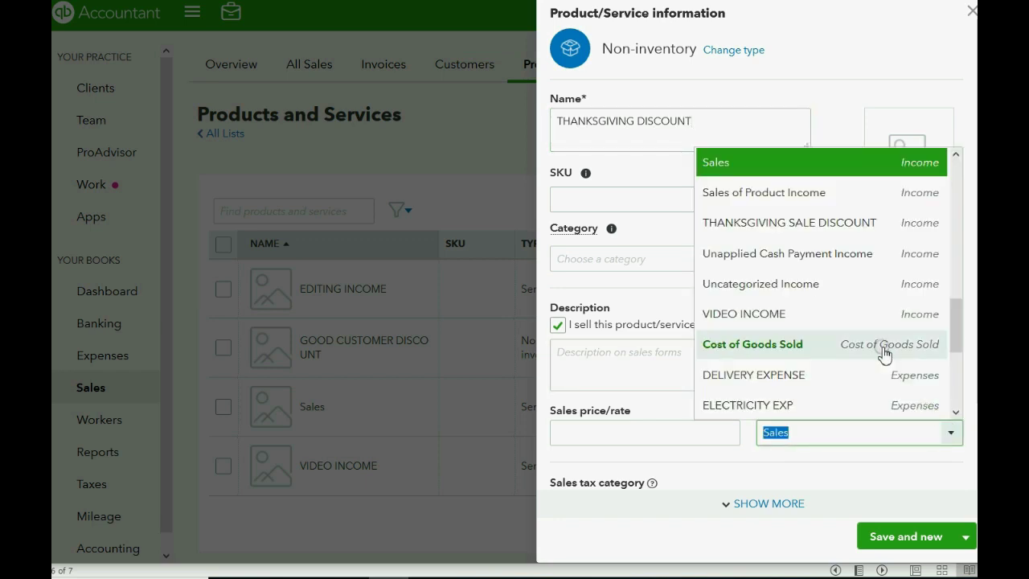
click(860, 231)
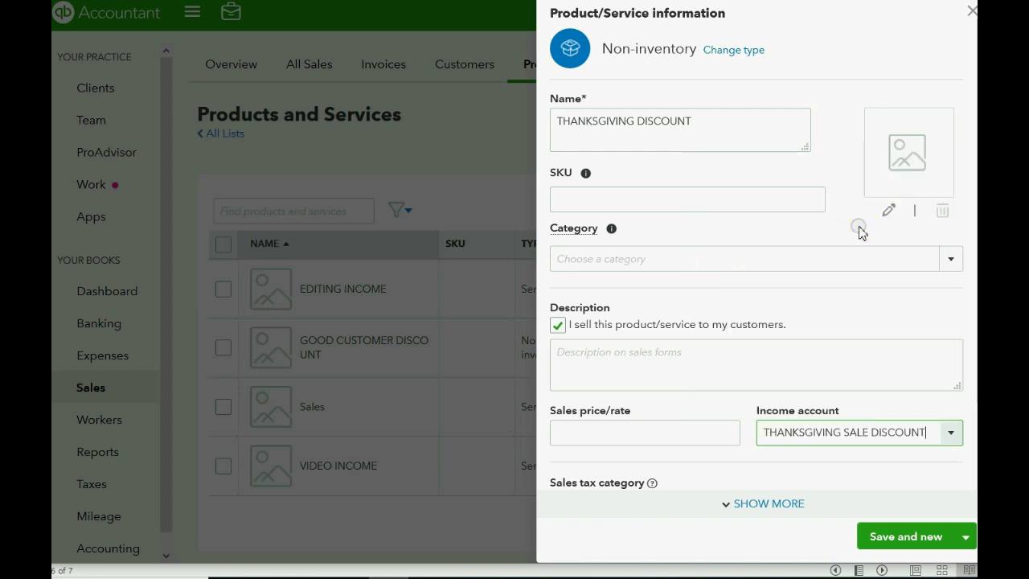
click(897, 539)
click(965, 538)
click(939, 507)
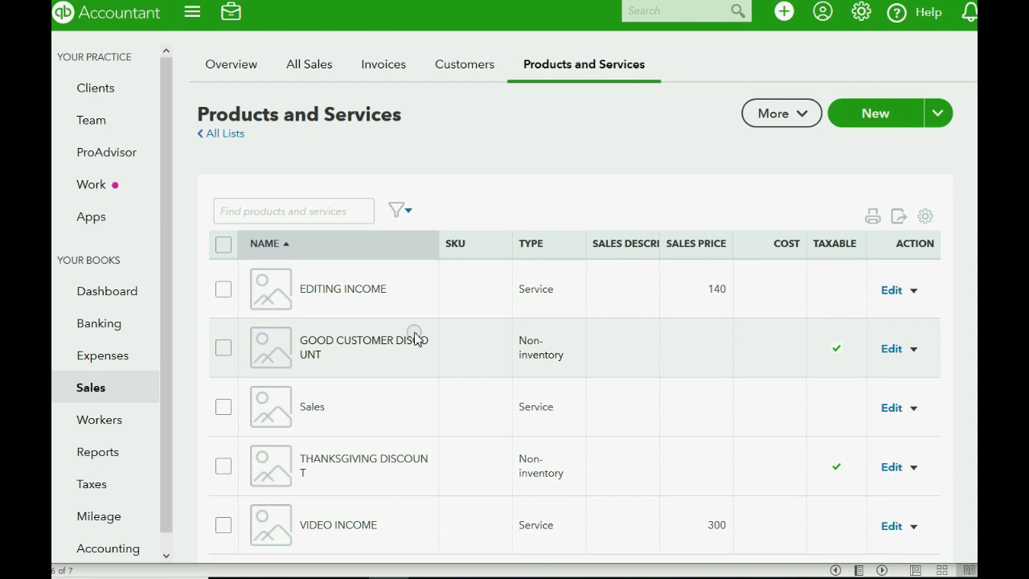
Advance to the 'Let's try some transactions' slide and reveal the March 27 sale bullet
click(858, 343)
click(857, 343)
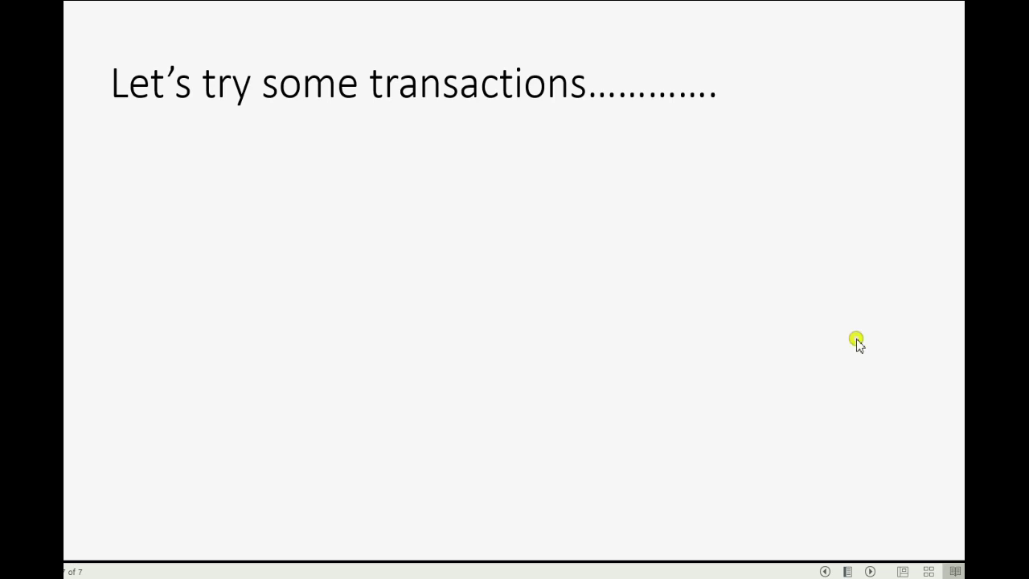
click(858, 343)
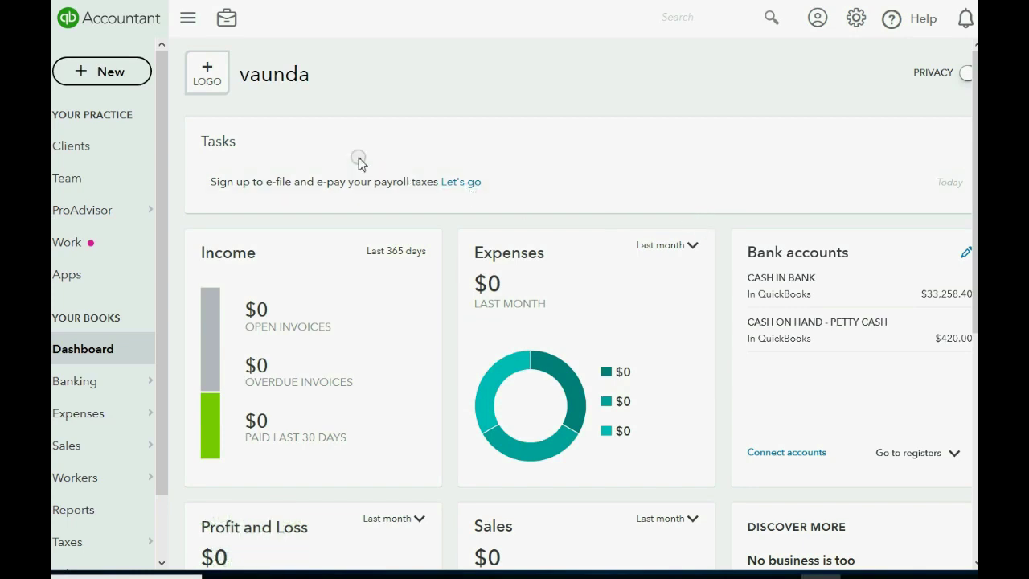
Start a new Sales Receipt from the + New menu
click(102, 75)
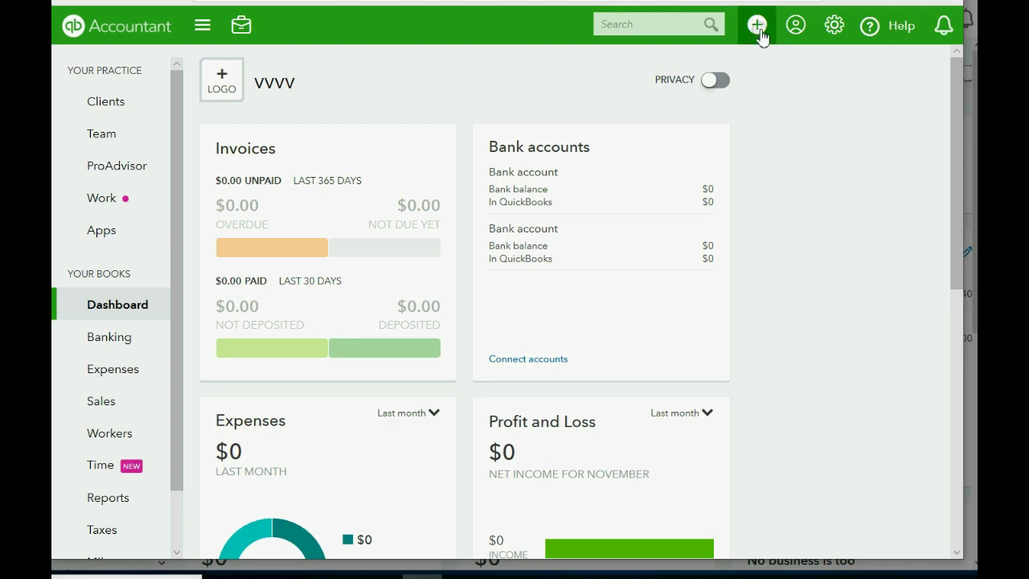
click(758, 26)
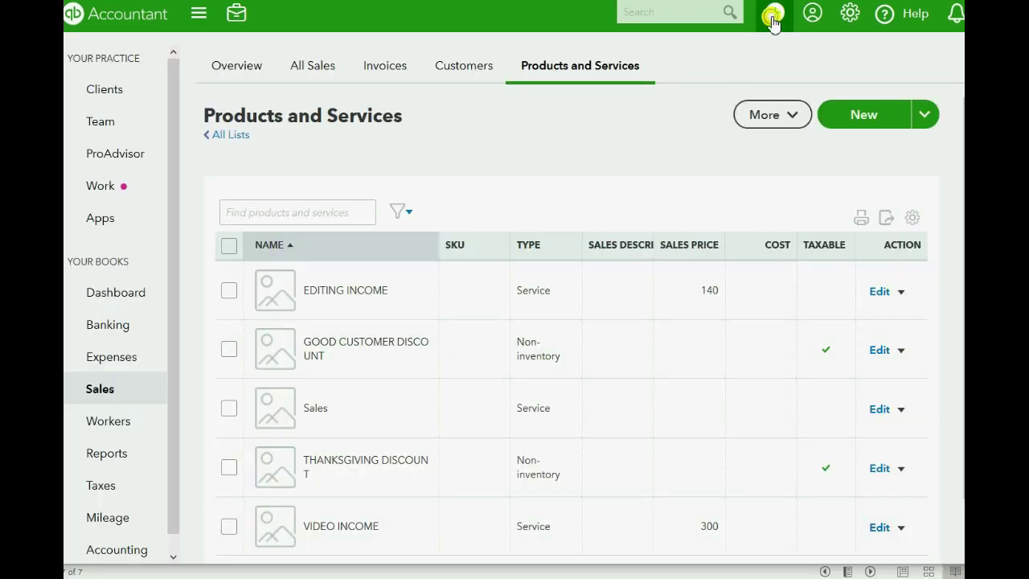
click(772, 17)
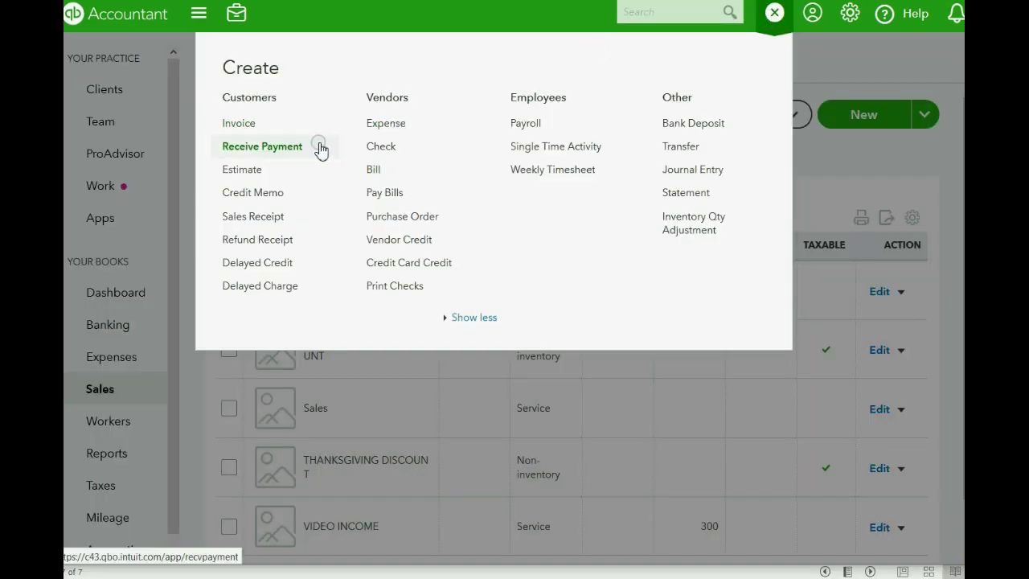
click(277, 217)
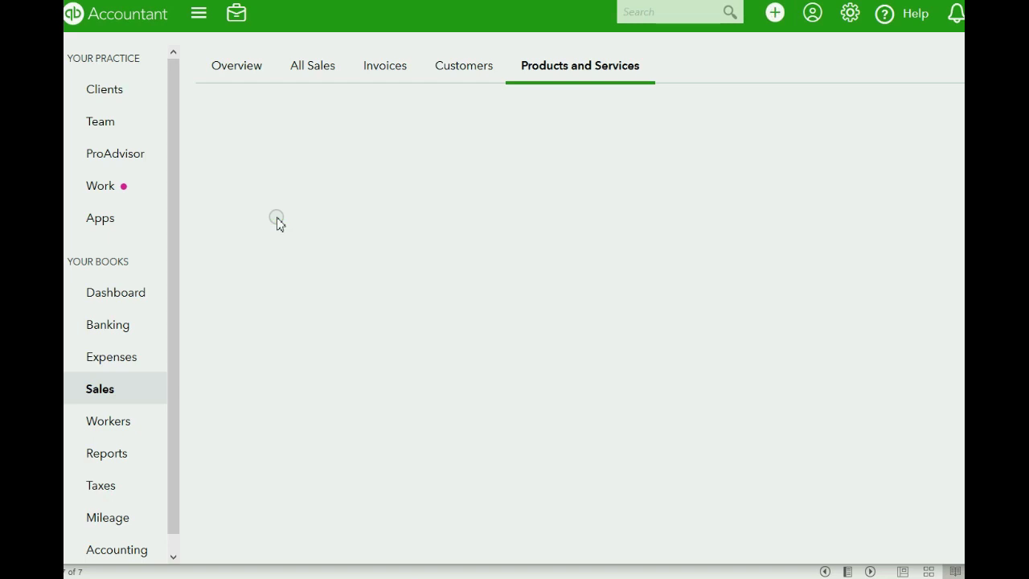
Date the receipt 03/27/2017 and choose the customer from the slide's transaction
click(366, 191)
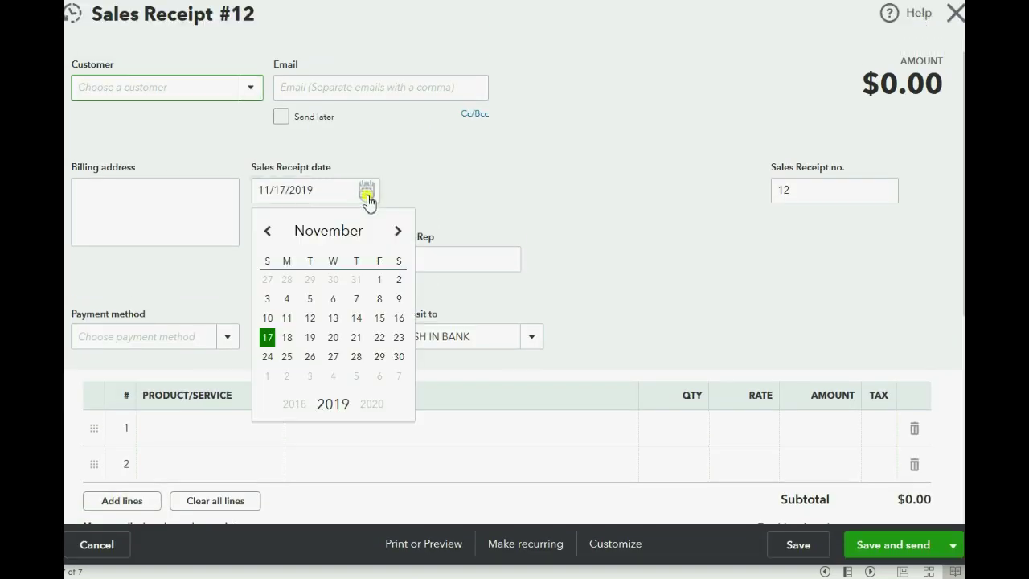
click(268, 232)
click(268, 231)
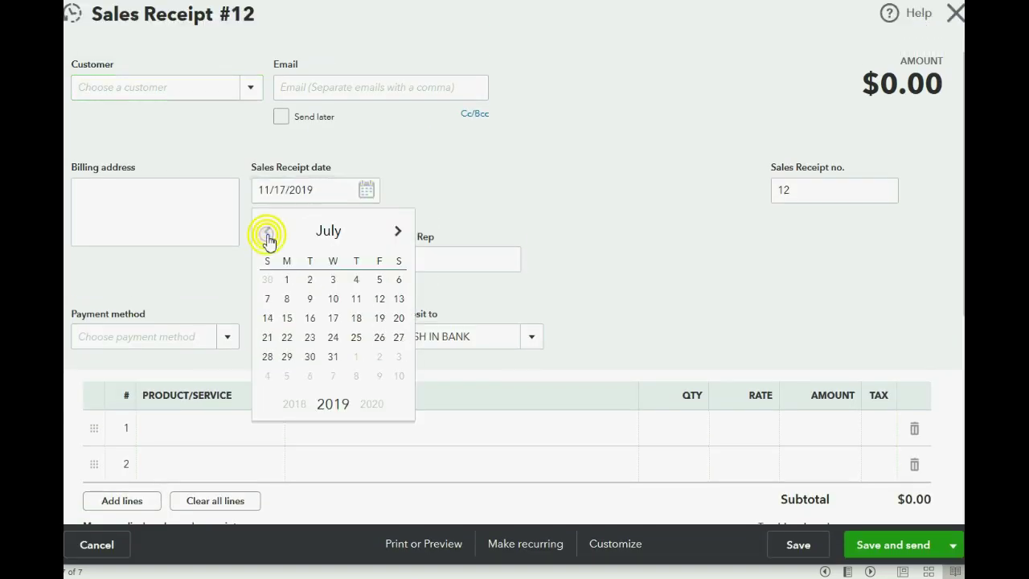
click(268, 232)
click(267, 232)
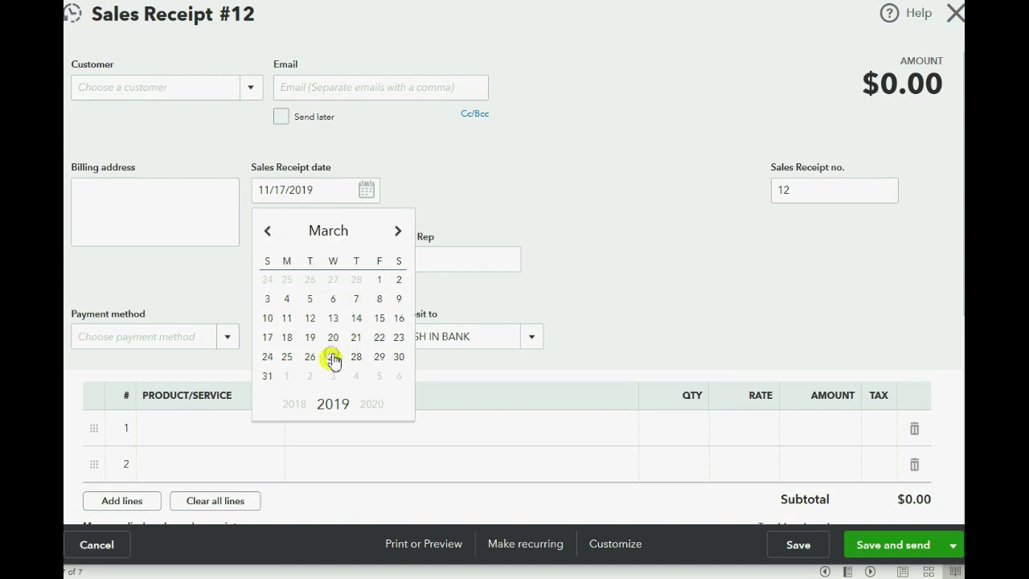
click(333, 356)
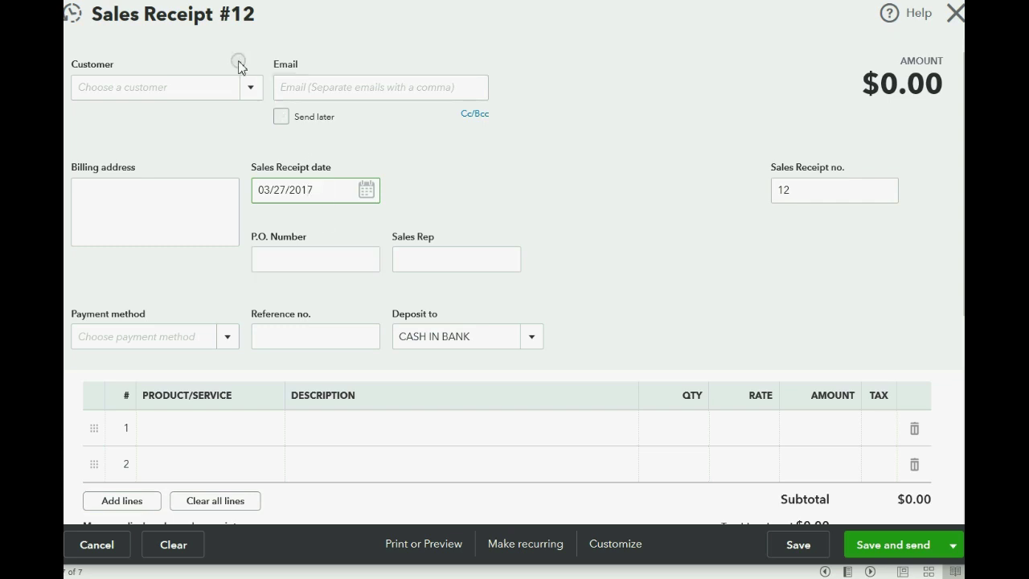
click(251, 87)
click(213, 146)
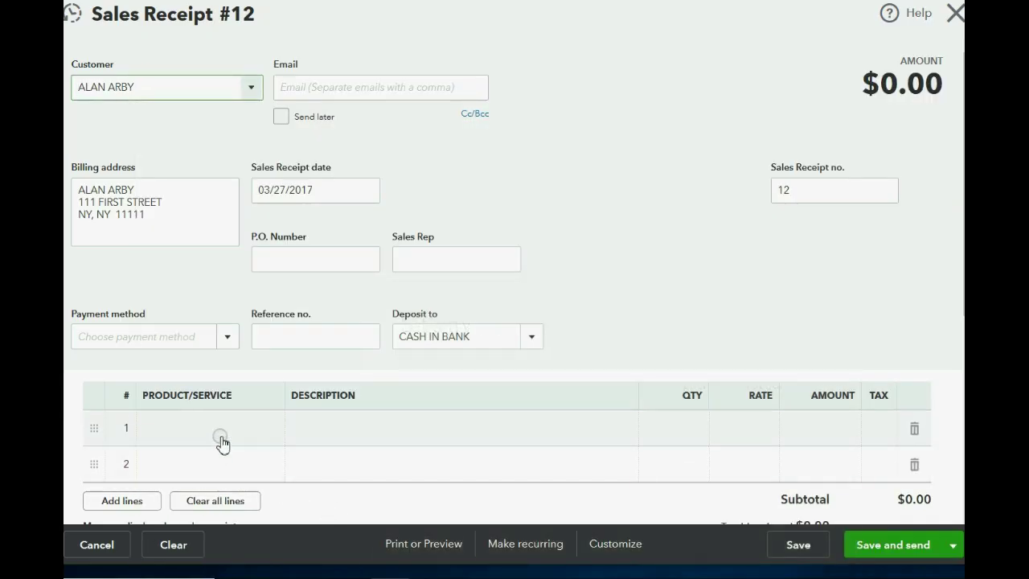
Fill the first line with VIDEO INCOME, quantity 11 at $300
click(222, 431)
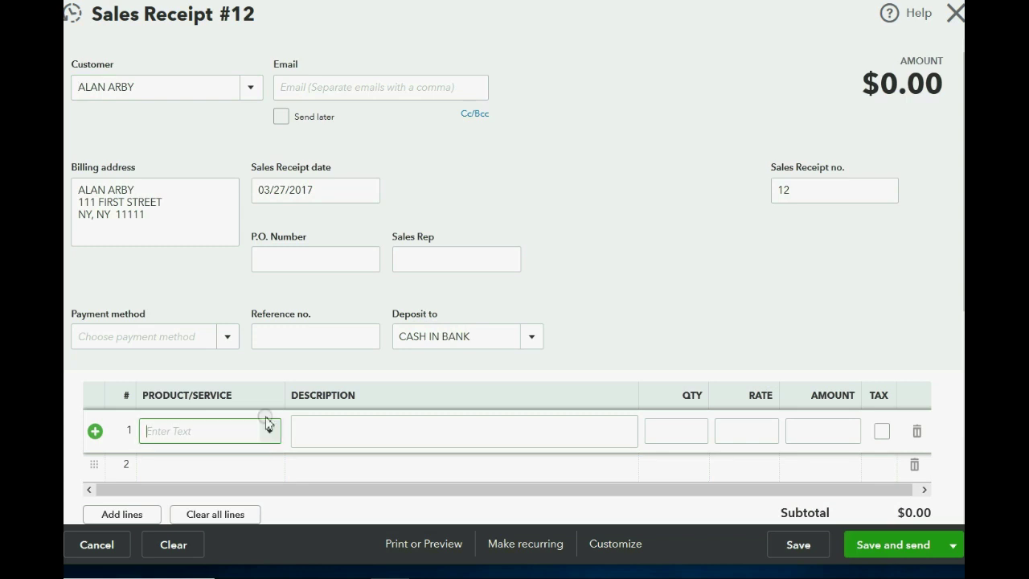
text(VIDEO INCOME)
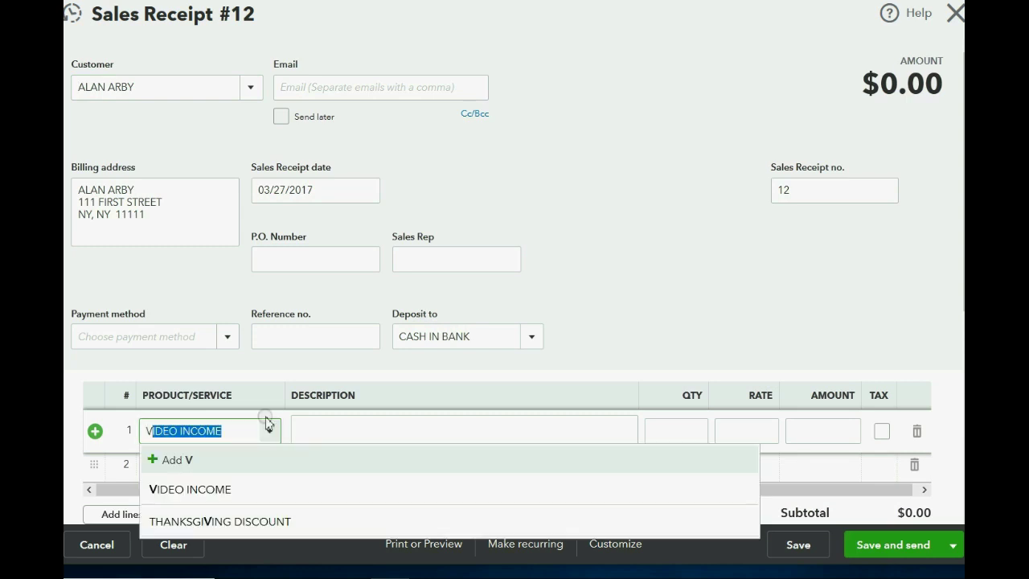
key(Tab)
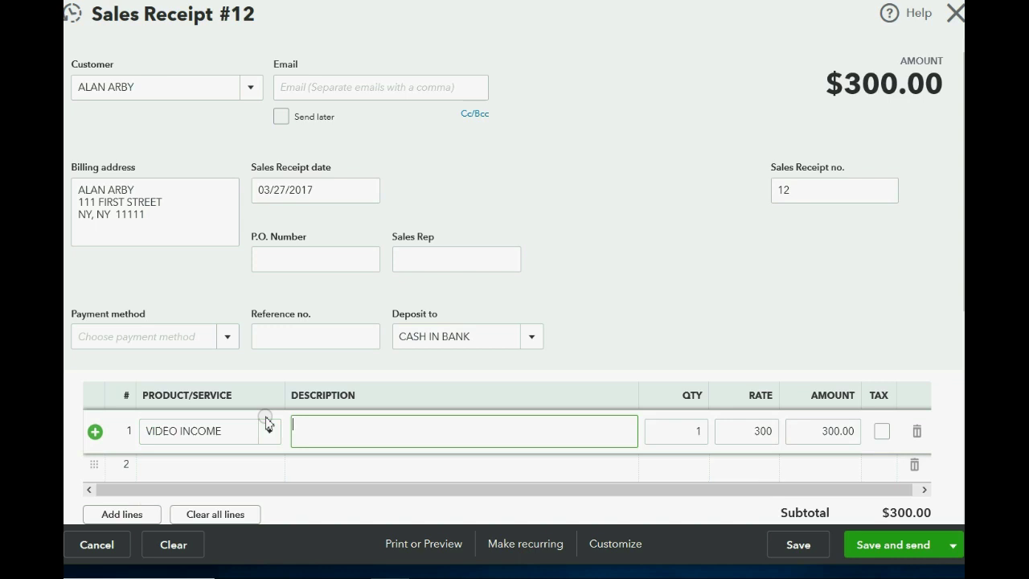
click(674, 435)
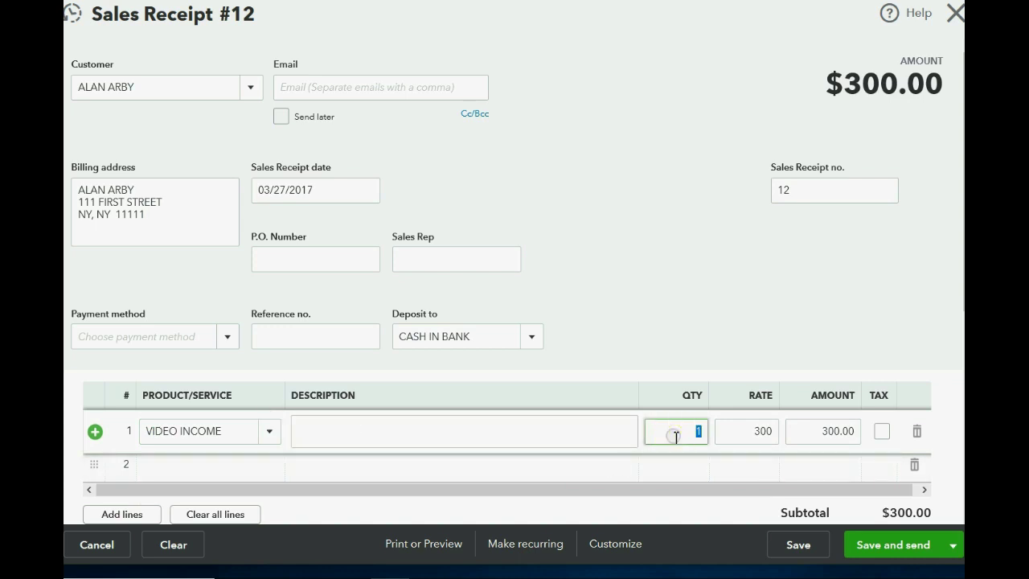
text(1)
key(Tab)
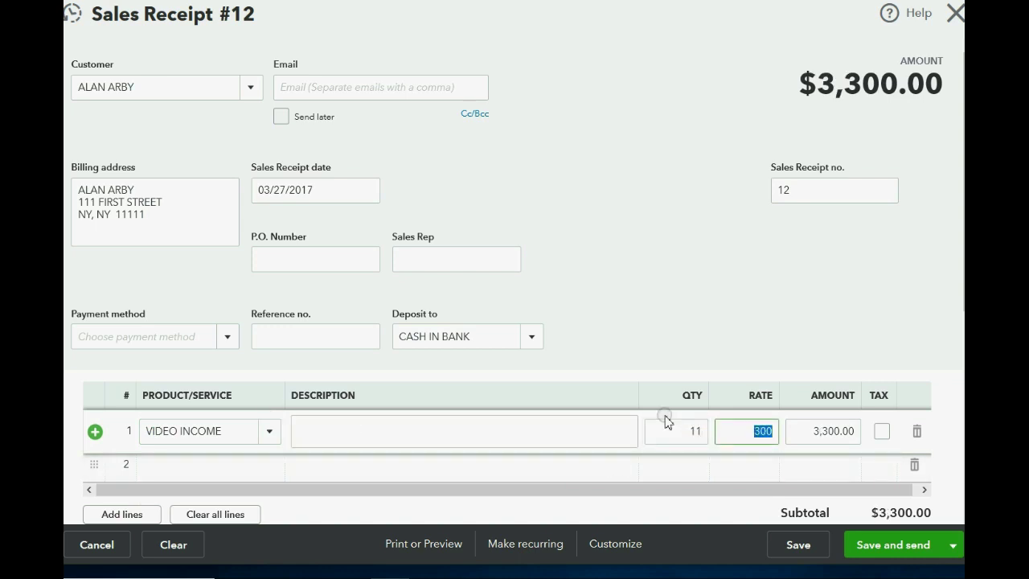
scroll(517, 345, down, 3)
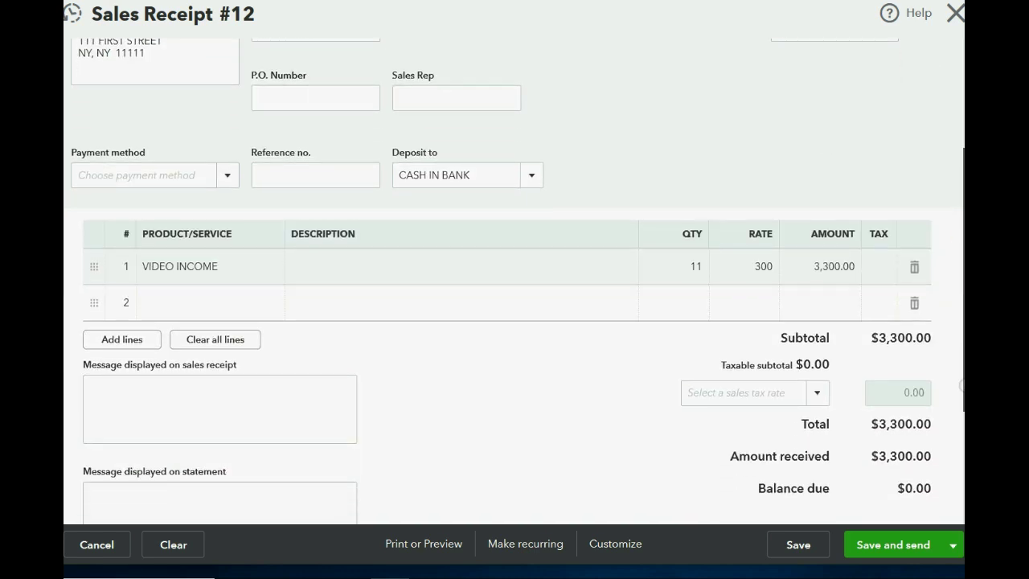
click(261, 309)
Add a second line of EDITING INCOME, 5 hours at 140, totaling $4,000
click(240, 253)
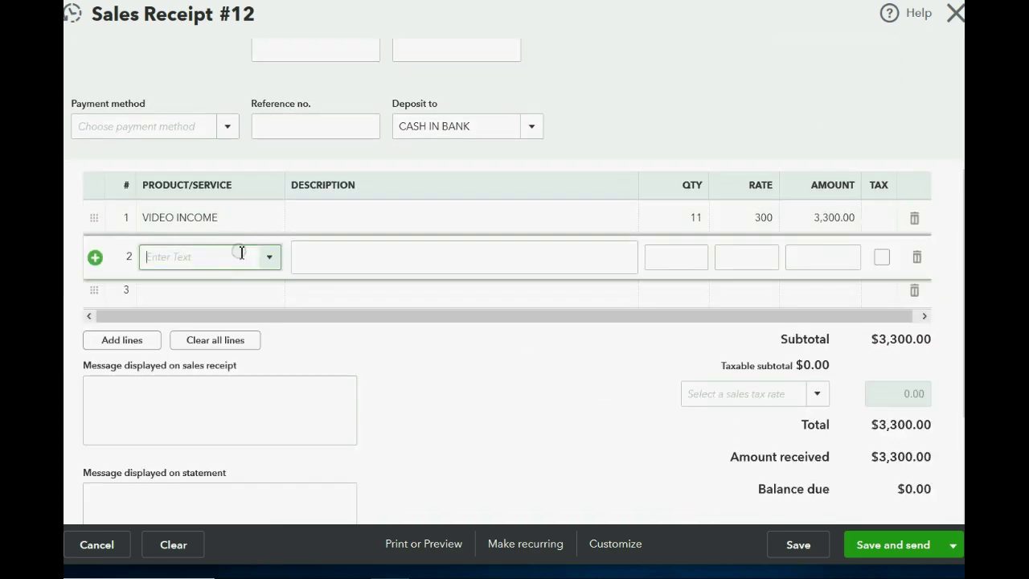
text(EDITING INCOME)
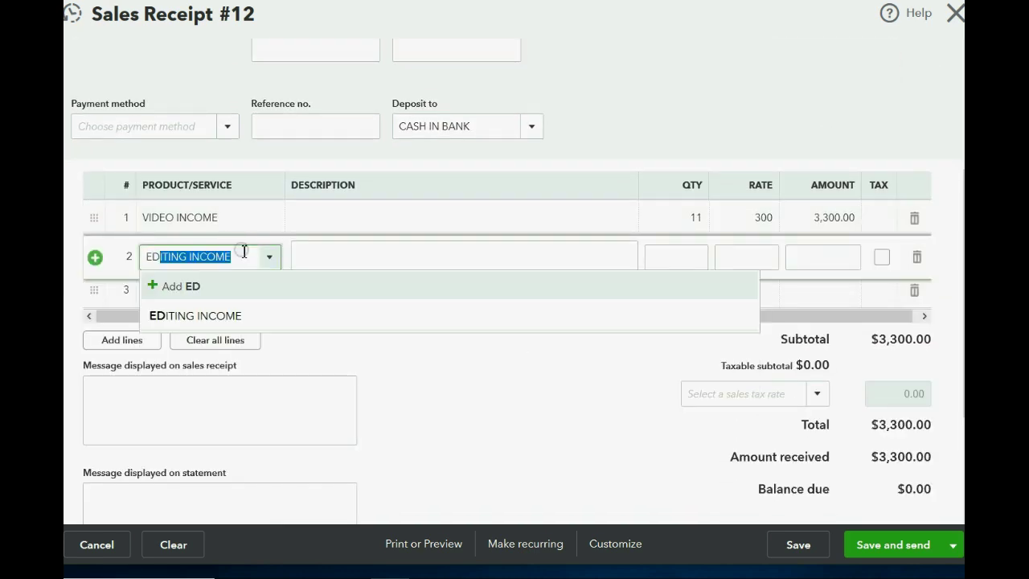
key(Tab)
key(Tab)
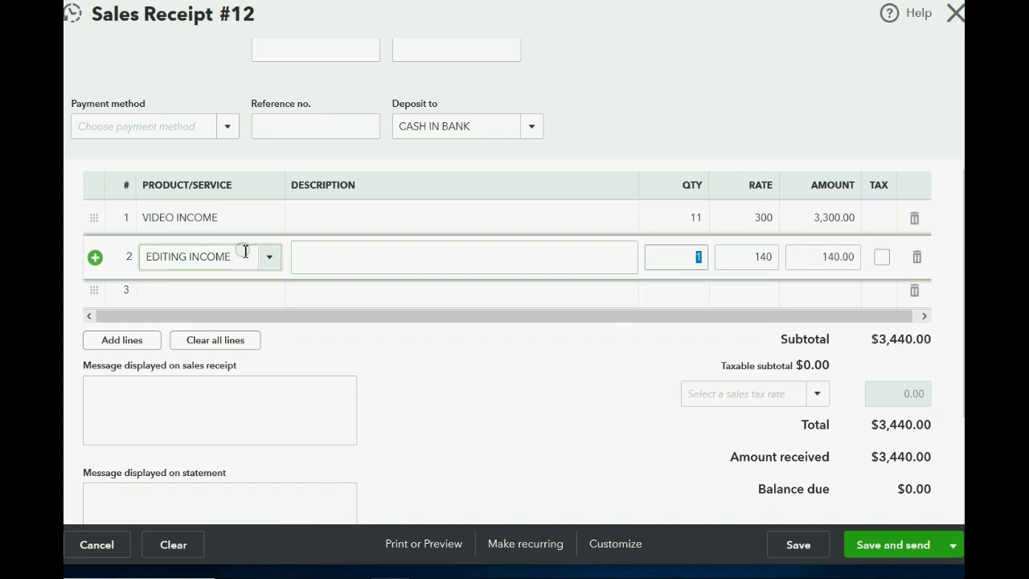
key(Tab)
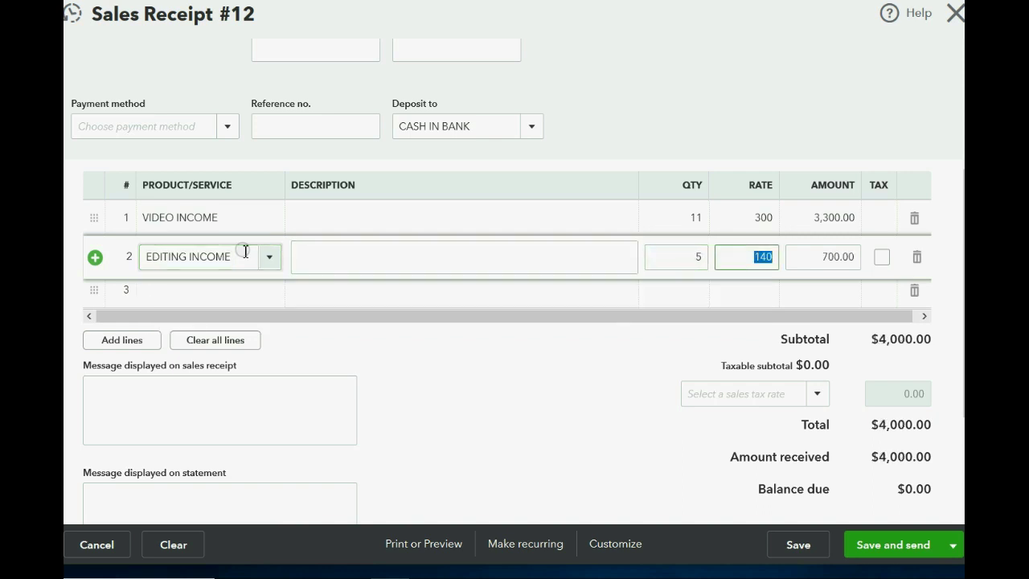
key(Tab)
key(Tab)
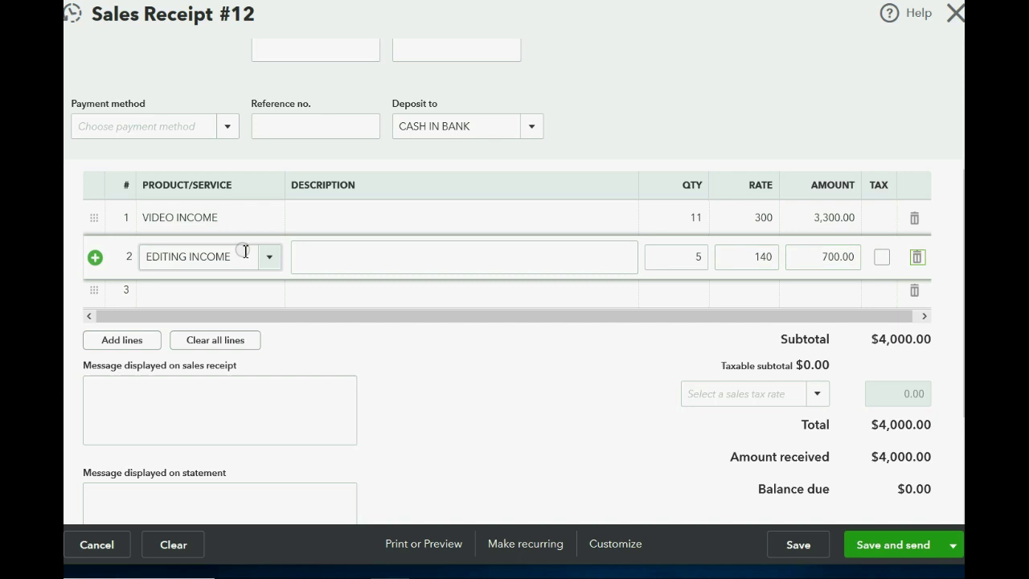
key(Tab)
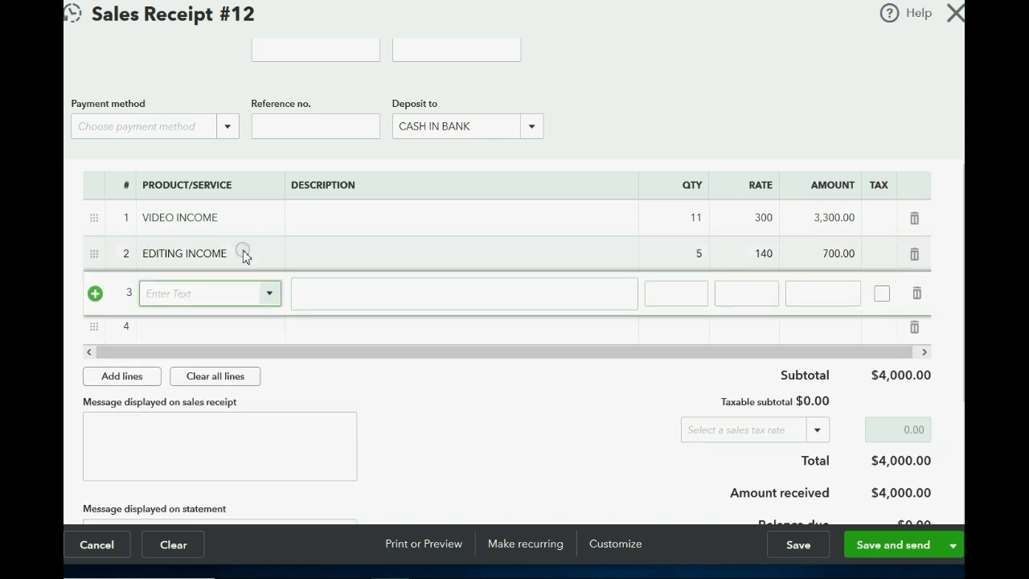
Add a non-taxable GOOD CUSTOMER DISCOUNT line of -20 on line 3, making the total $3,980
click(269, 293)
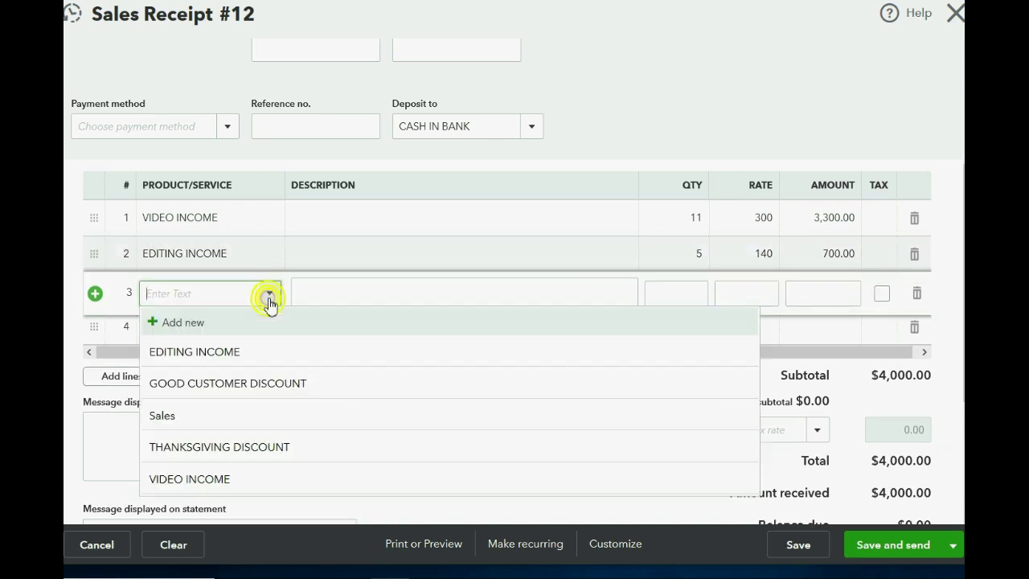
click(274, 386)
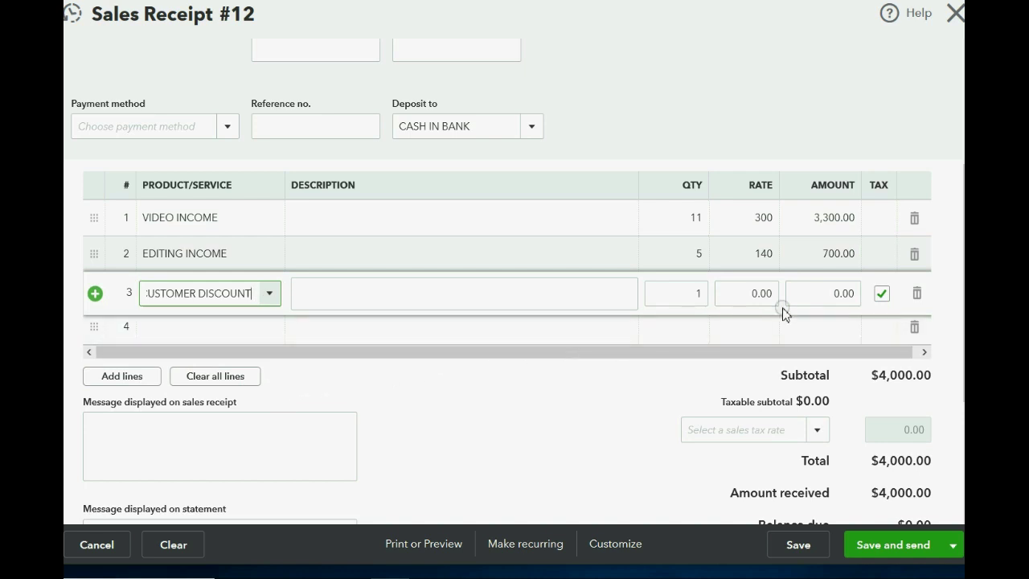
click(881, 294)
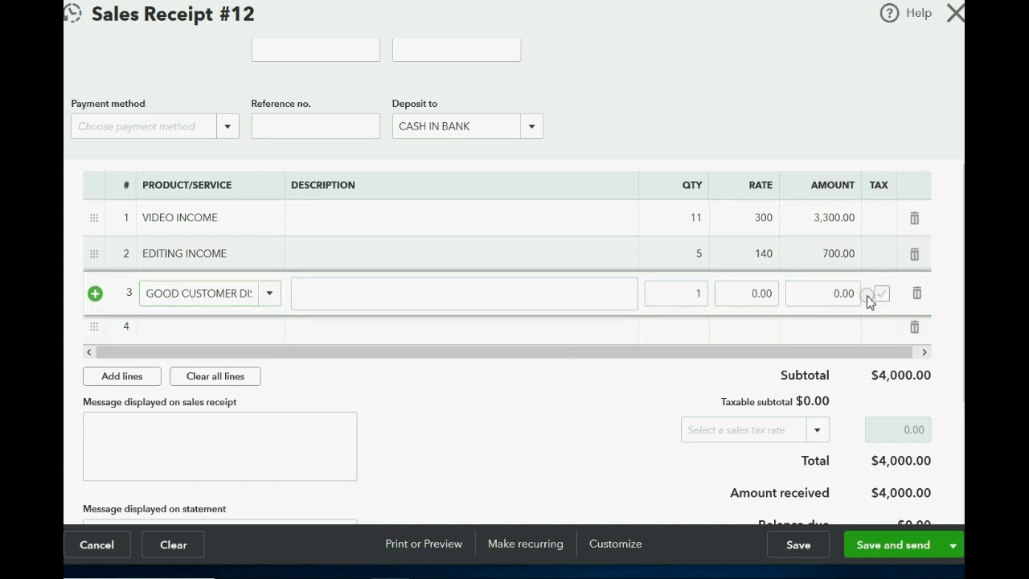
click(828, 295)
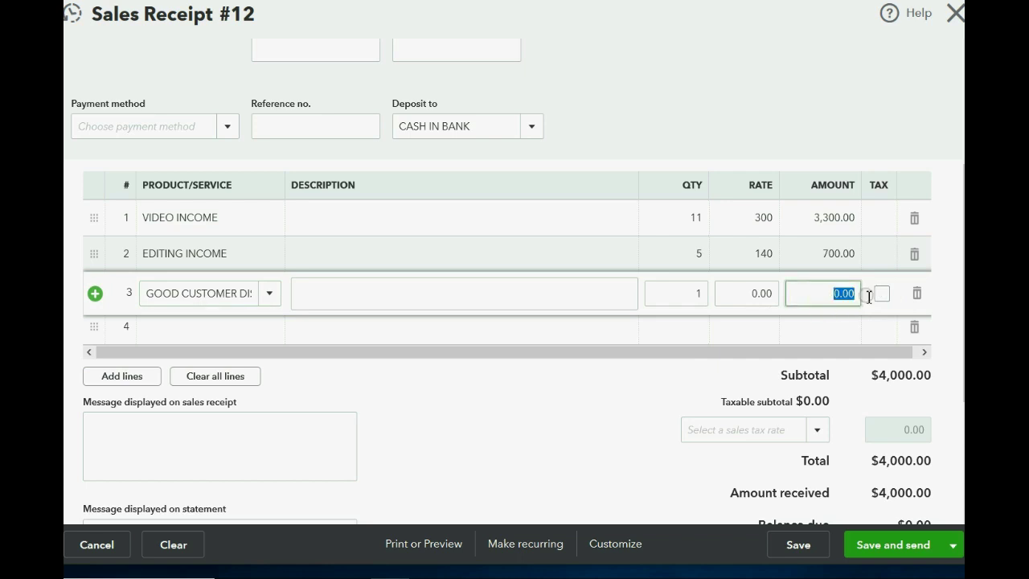
text(-)
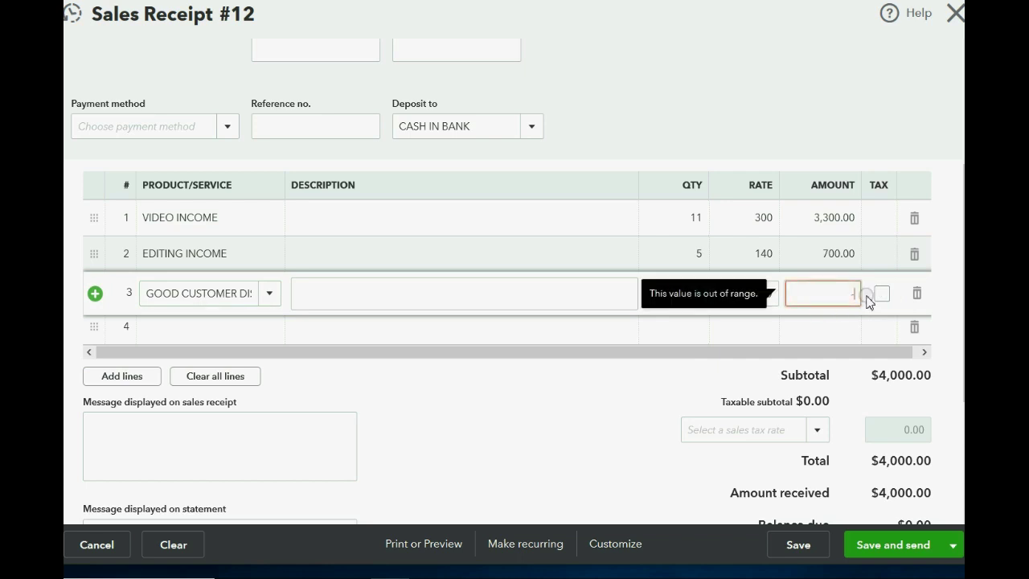
text(20)
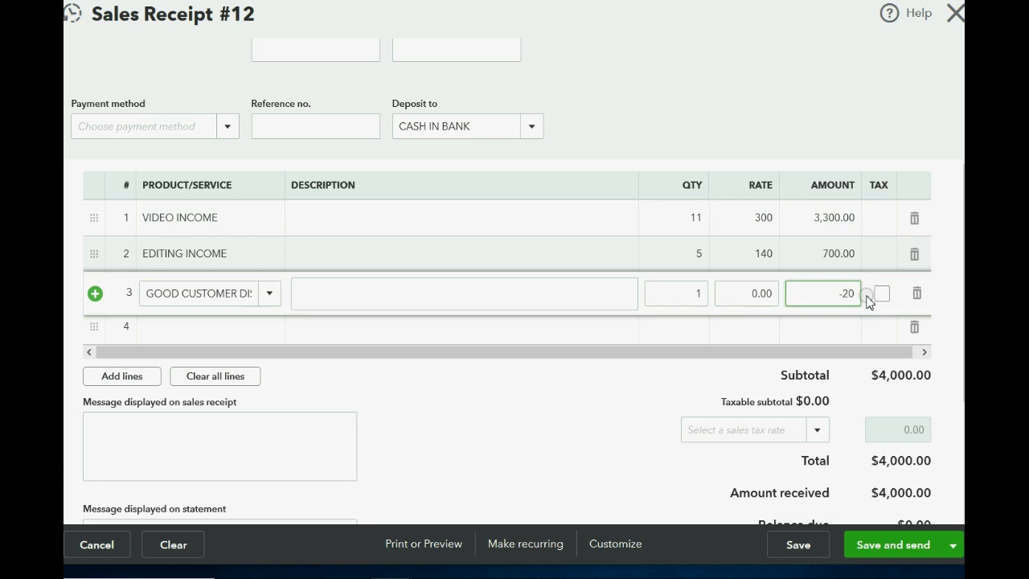
key(Tab)
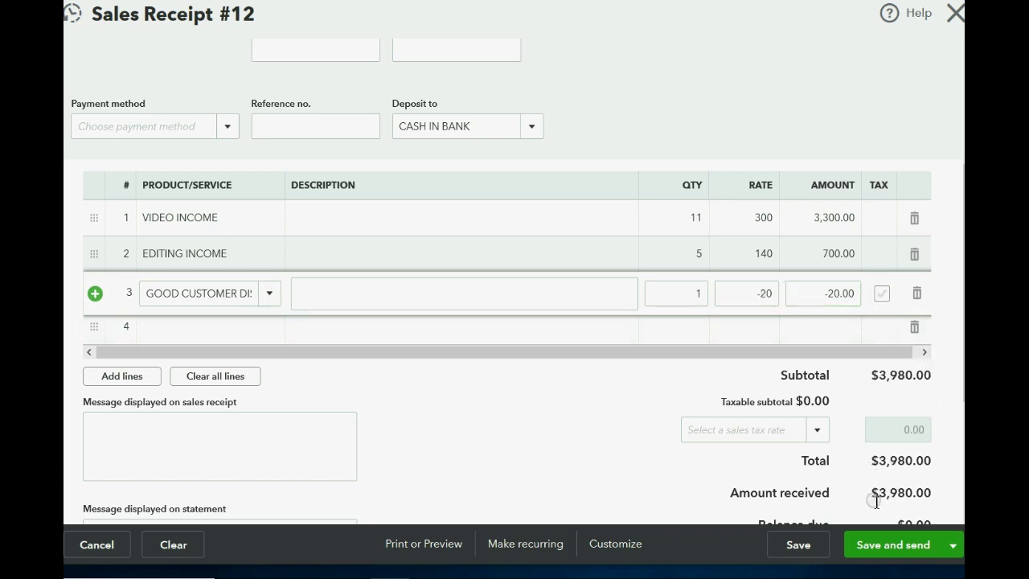
click(962, 386)
scroll(962, 386, down, 2)
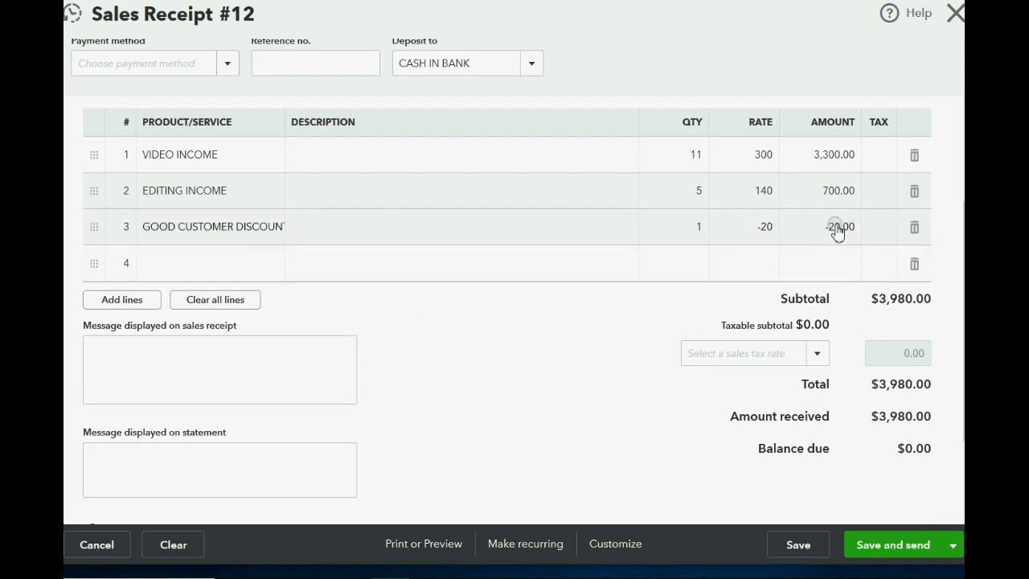
click(953, 546)
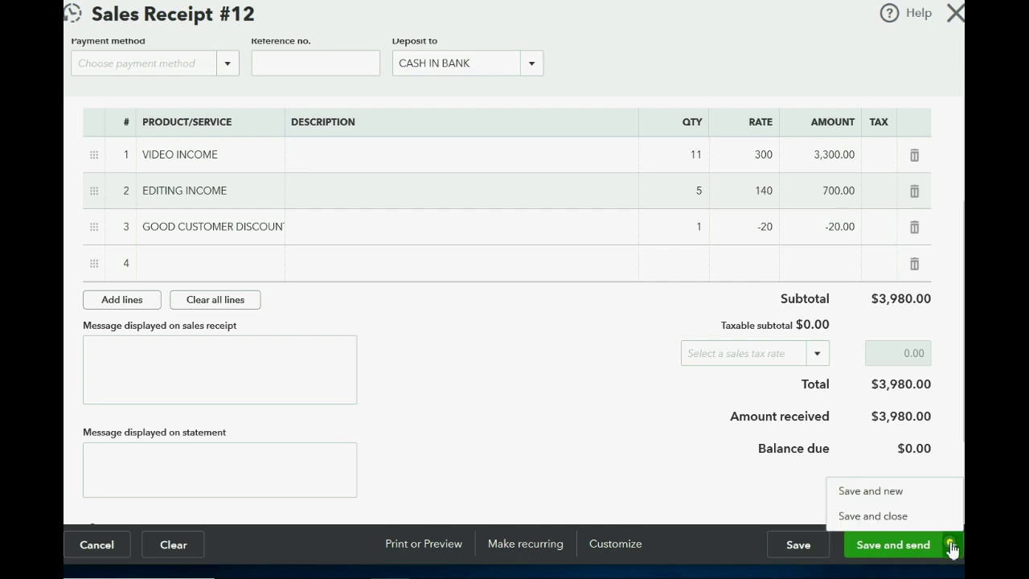
Save Sales Receipt #12 and view the Trial Balance showing GOOD CUSTOMER DISCOUNT at 20.00 debit
click(914, 521)
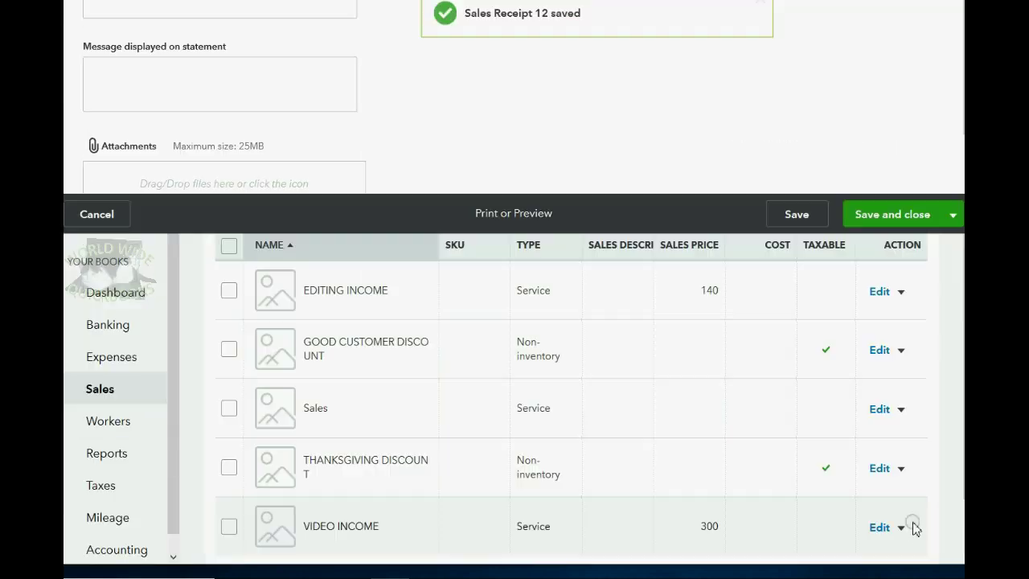
click(95, 458)
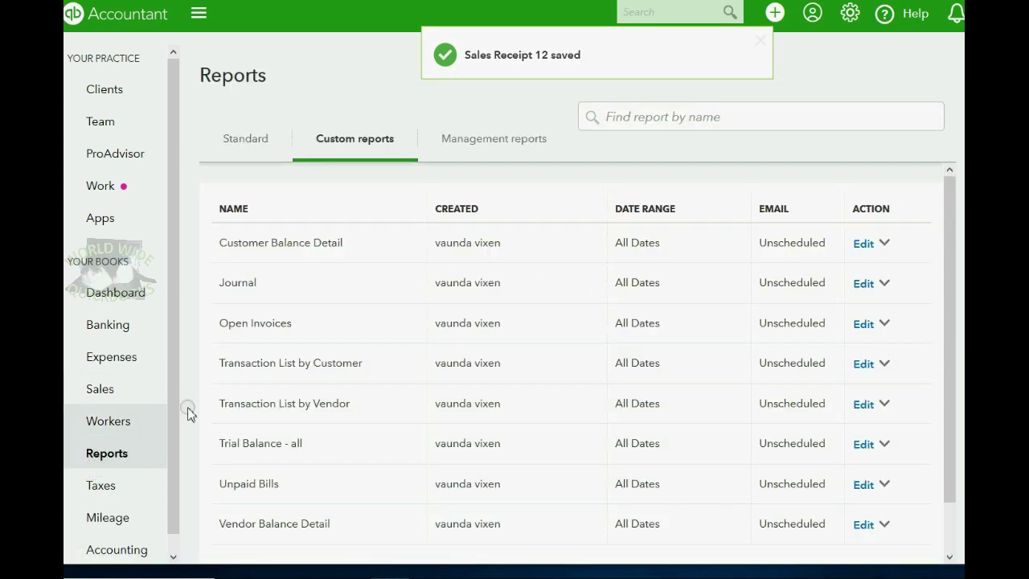
click(266, 443)
scroll(489, 338, down, 2)
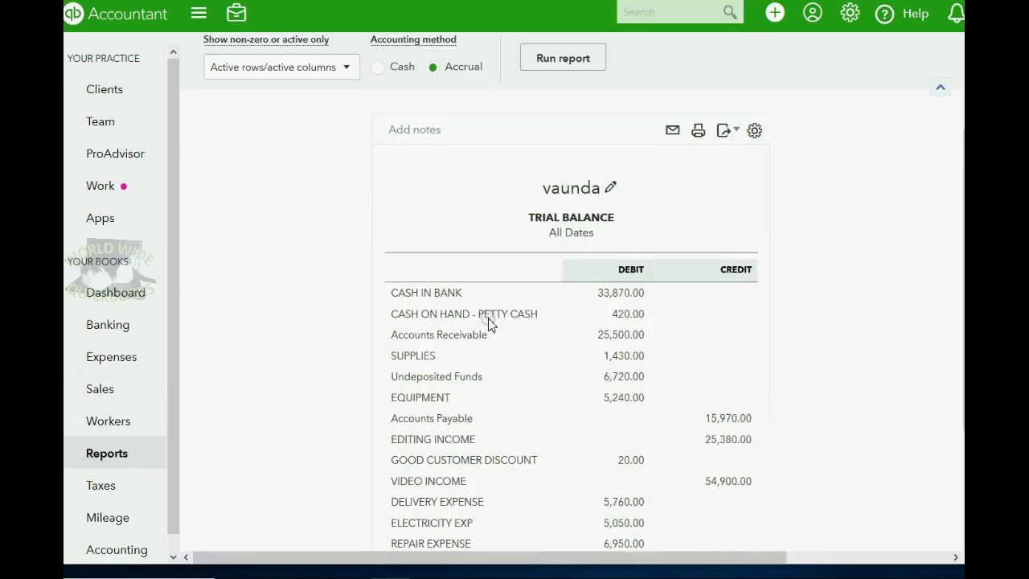
scroll(489, 322, down, 2)
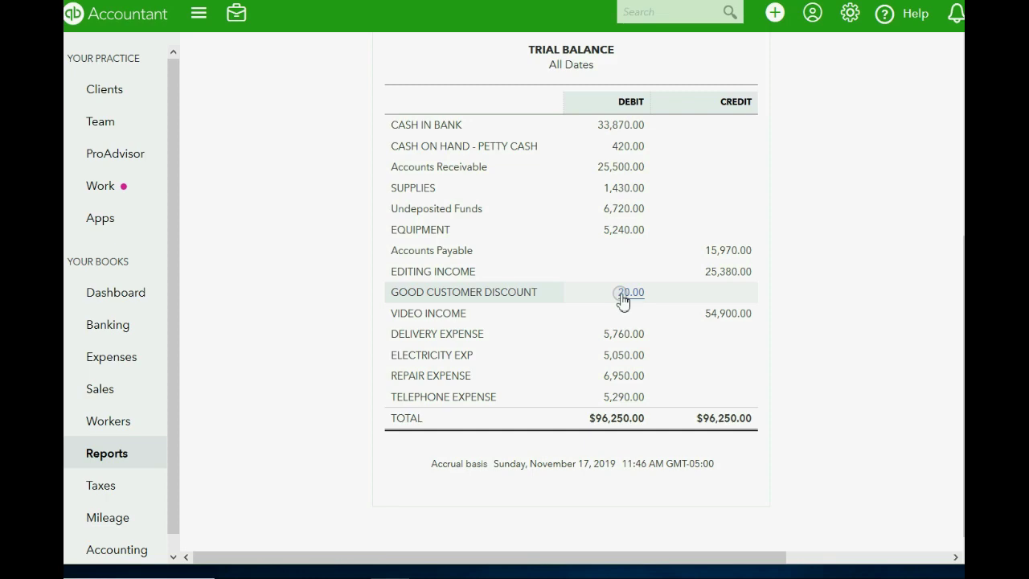
Show the March 28 sale with a 10% Thanksgiving discount, then return to the trial balance
key(alt+Tab)
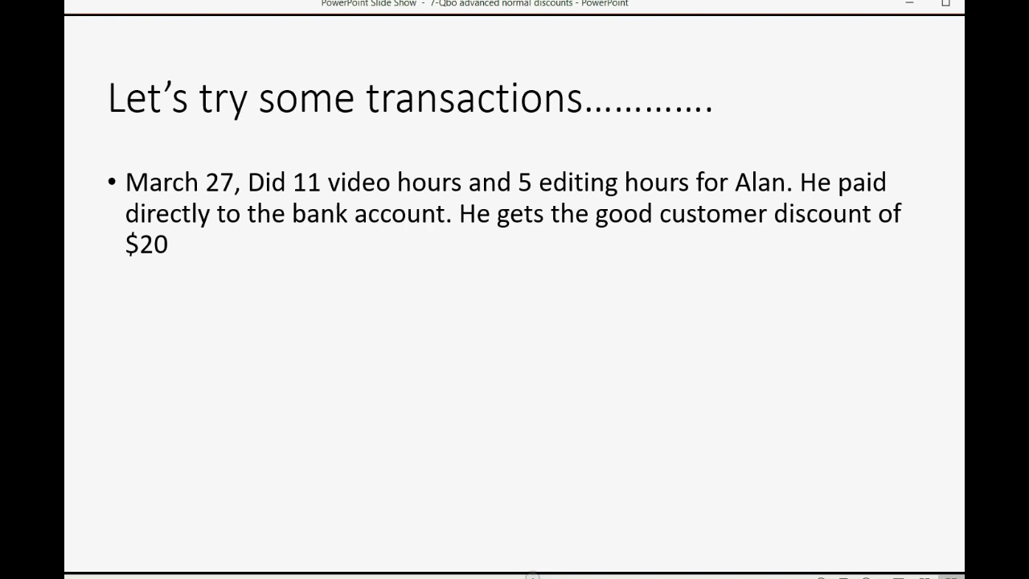
key(Right)
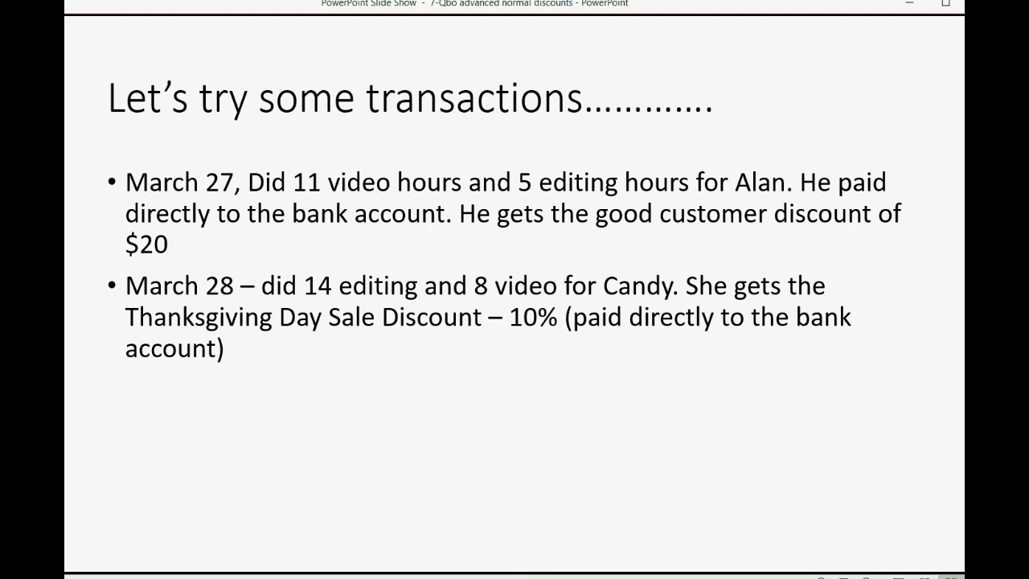
click(388, 515)
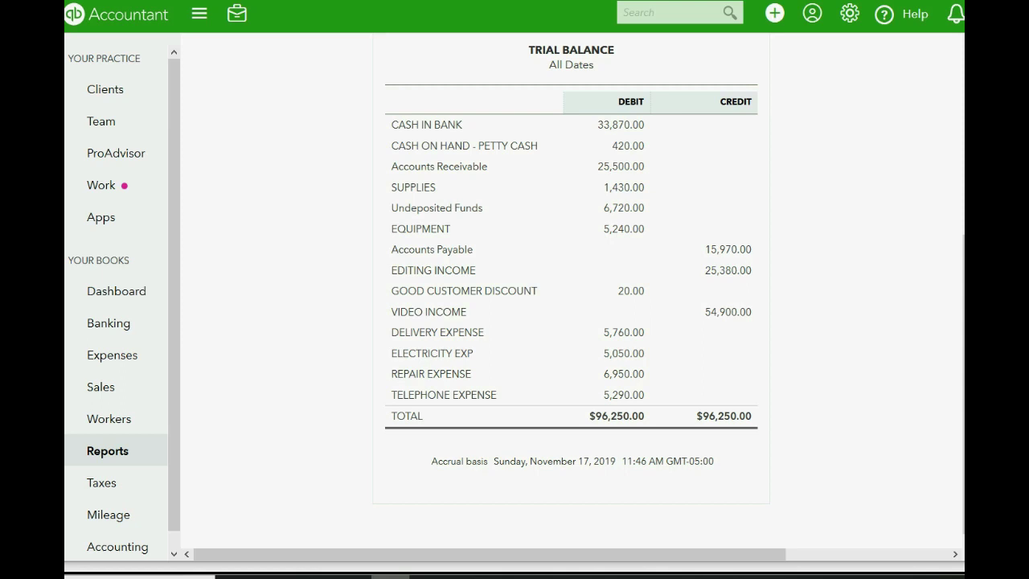
Start sales receipt #13 for the March 28 customer dated 03/28/2017, then check the slide
click(776, 15)
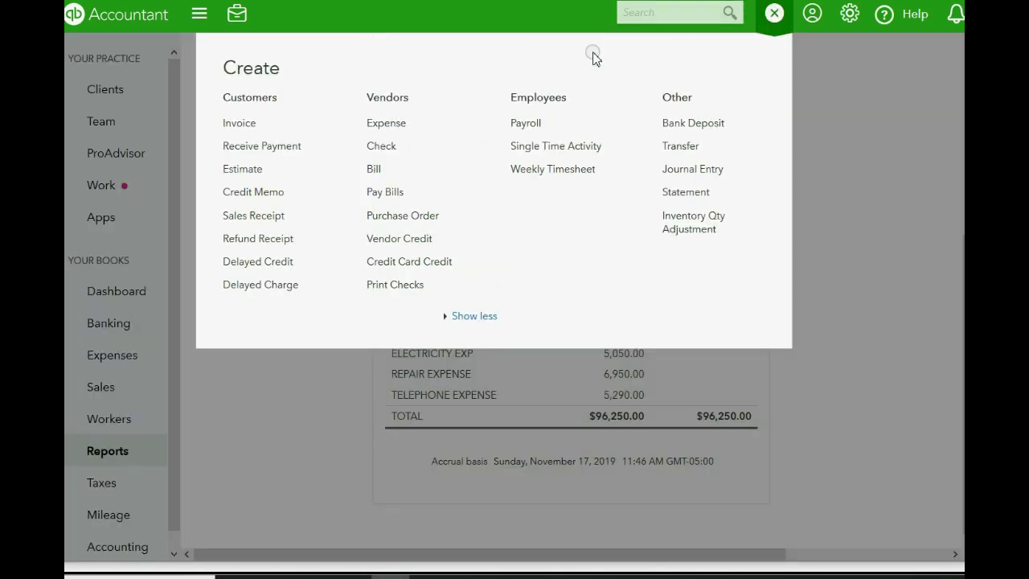
click(262, 217)
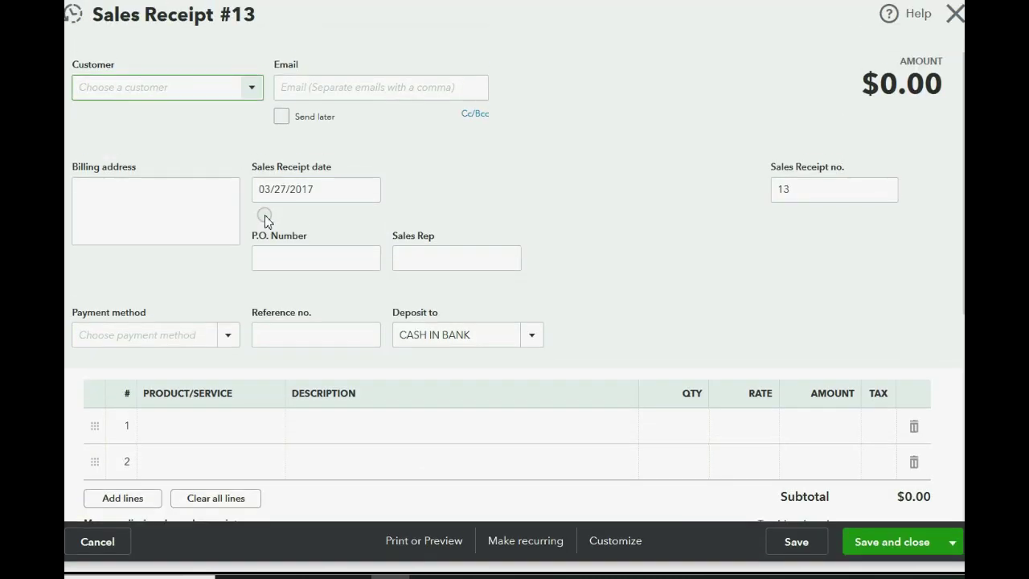
click(252, 91)
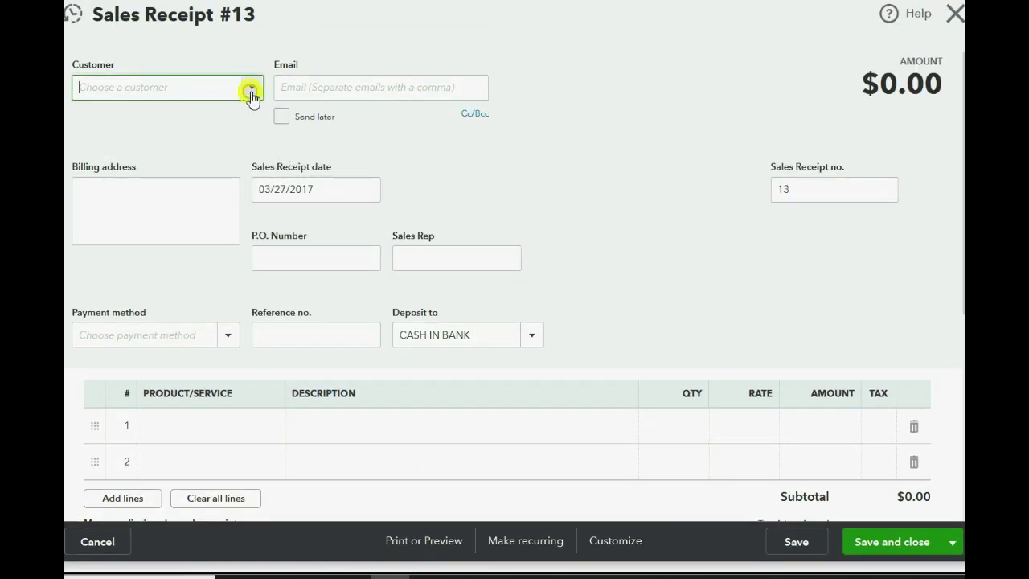
click(184, 207)
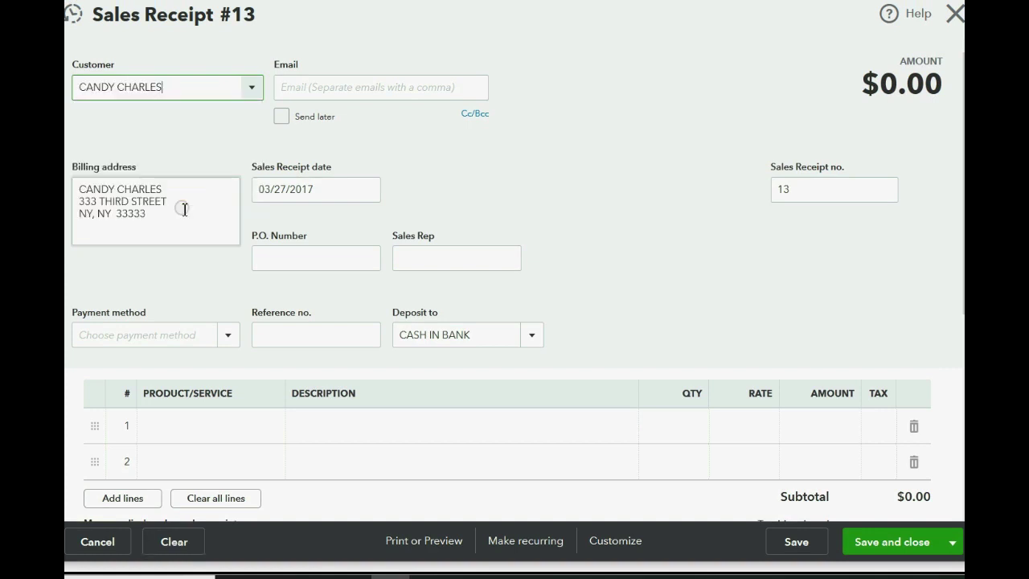
click(366, 189)
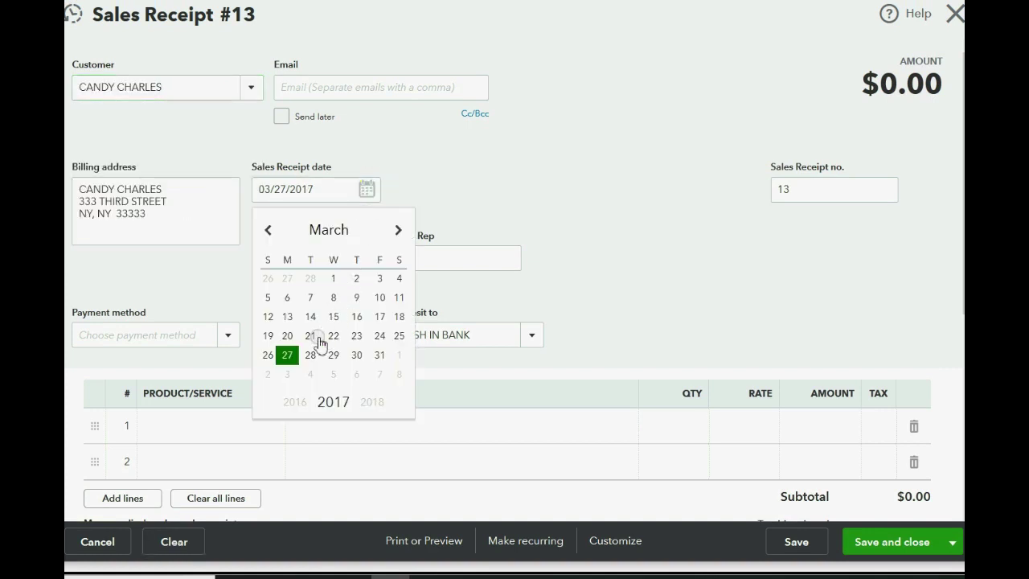
click(310, 354)
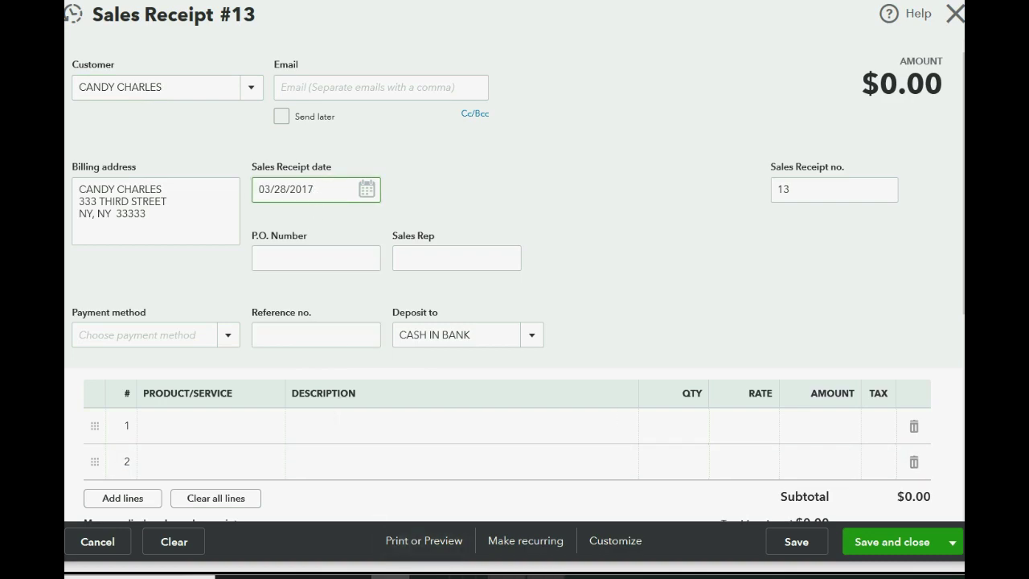
click(669, 578)
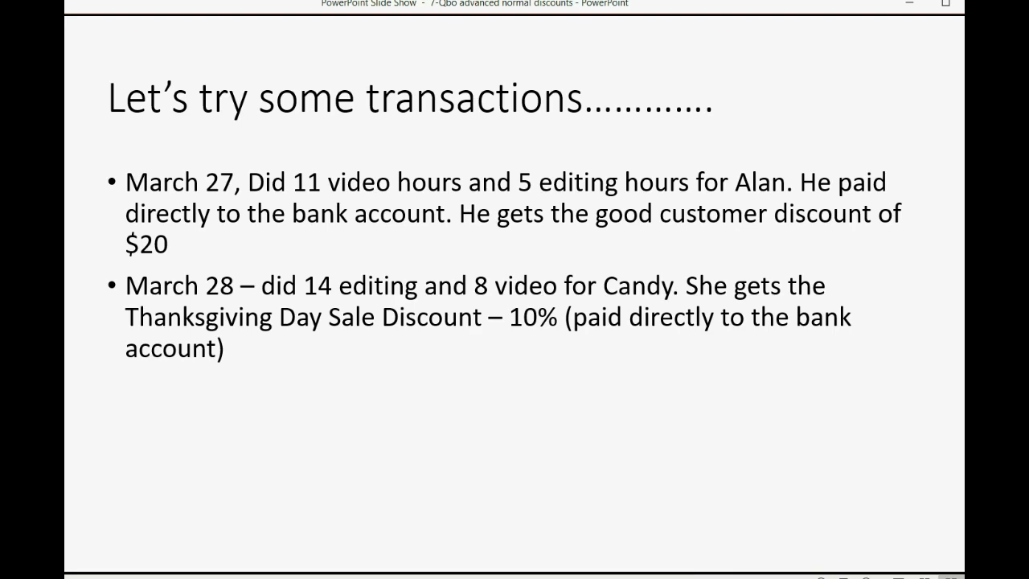
Enter line 1 as EDITING INCOME qty 14 and line 2 as VIDEO INCOME qty 8
click(375, 576)
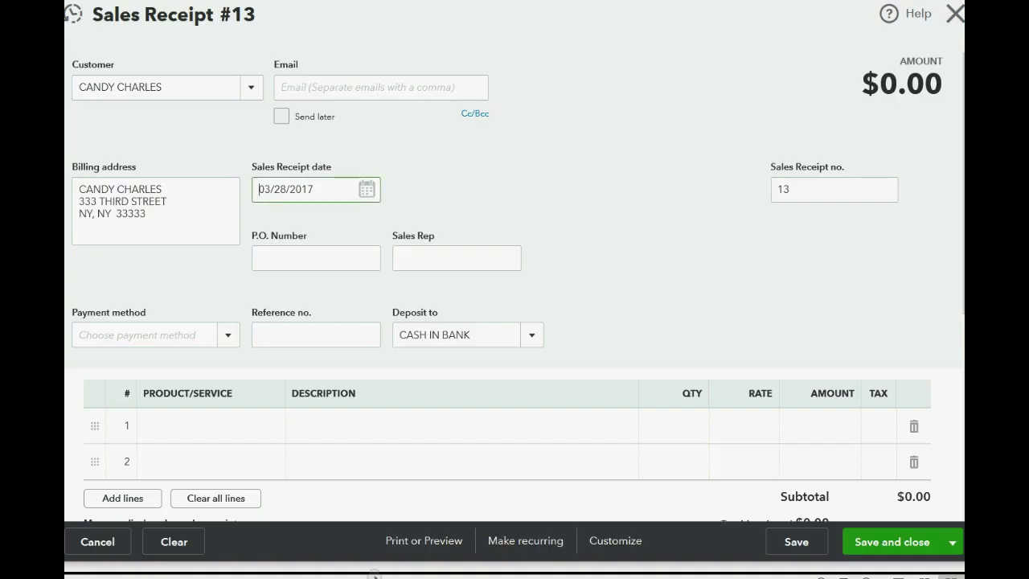
click(228, 434)
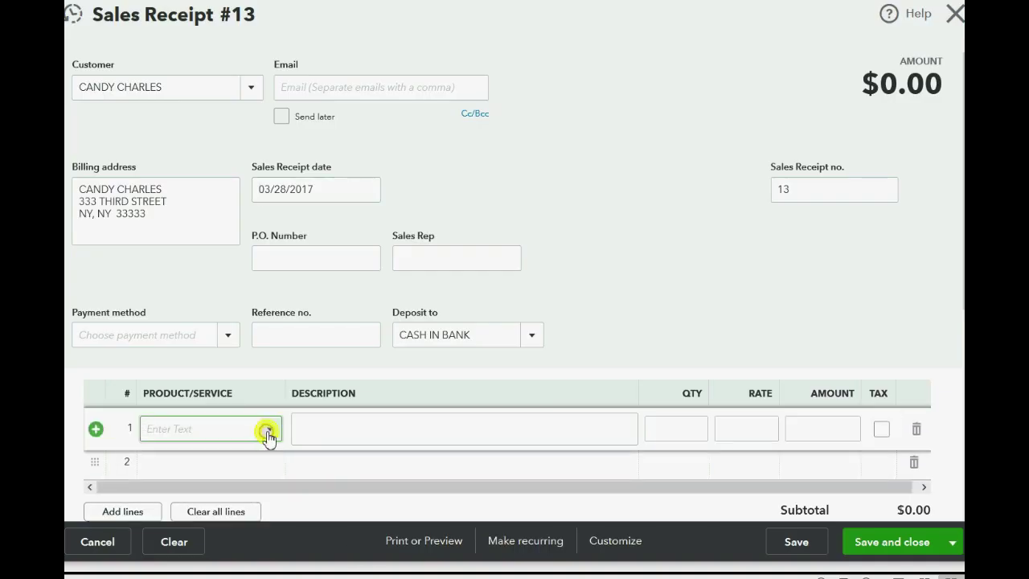
click(252, 274)
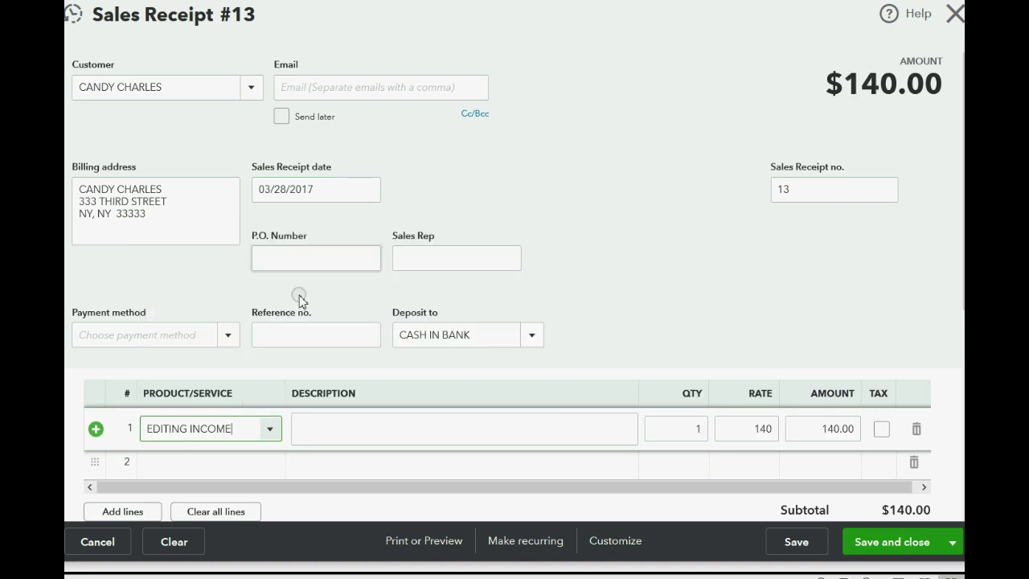
click(675, 429)
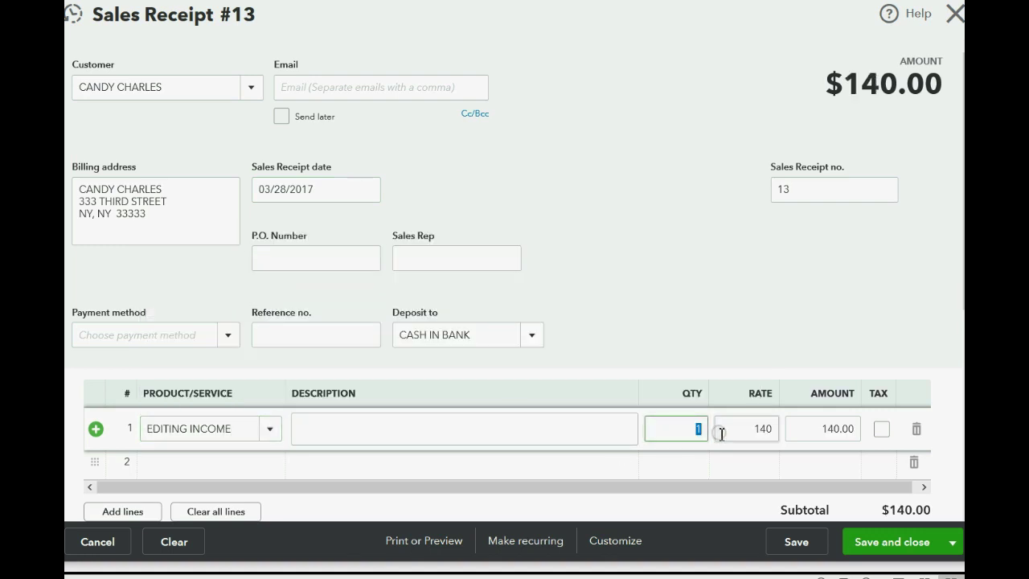
key(Tab)
key(Tab)
key(Tab)
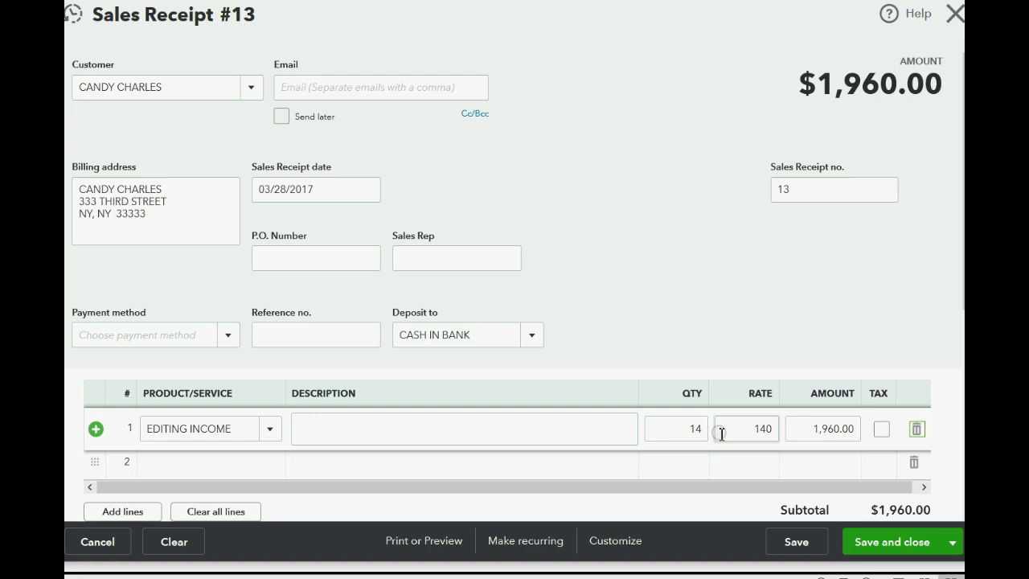
key(Tab)
text(v)
key(Tab)
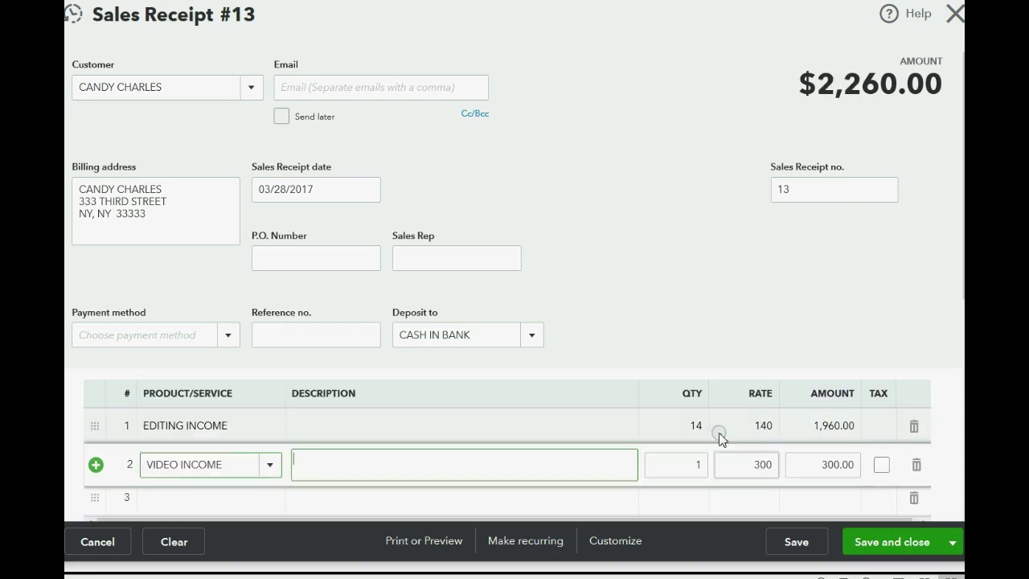
key(Tab)
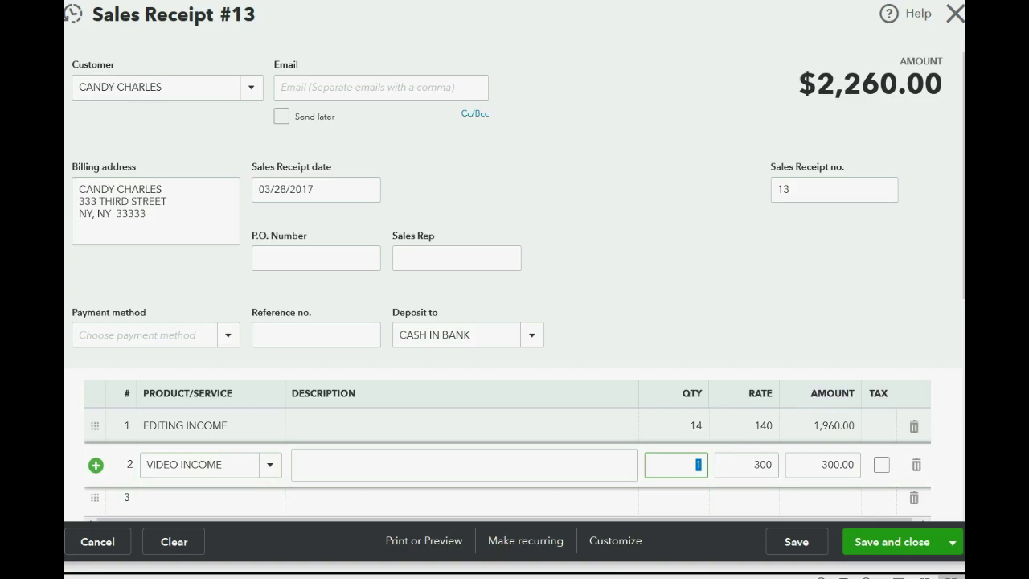
key(alt+Tab)
key(alt+Tab)
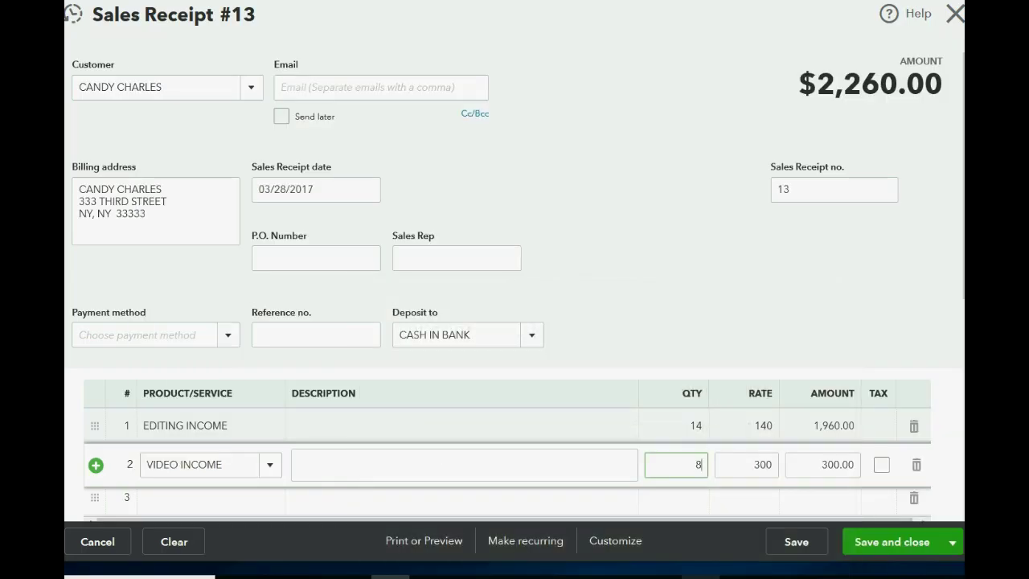
key(Tab)
key(Tab)
key(Tab)
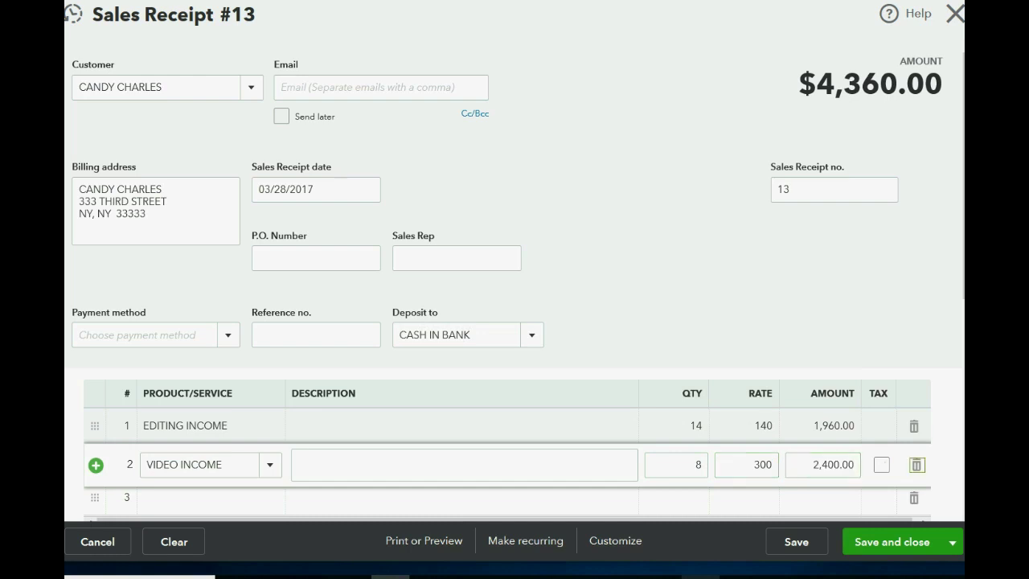
key(Tab)
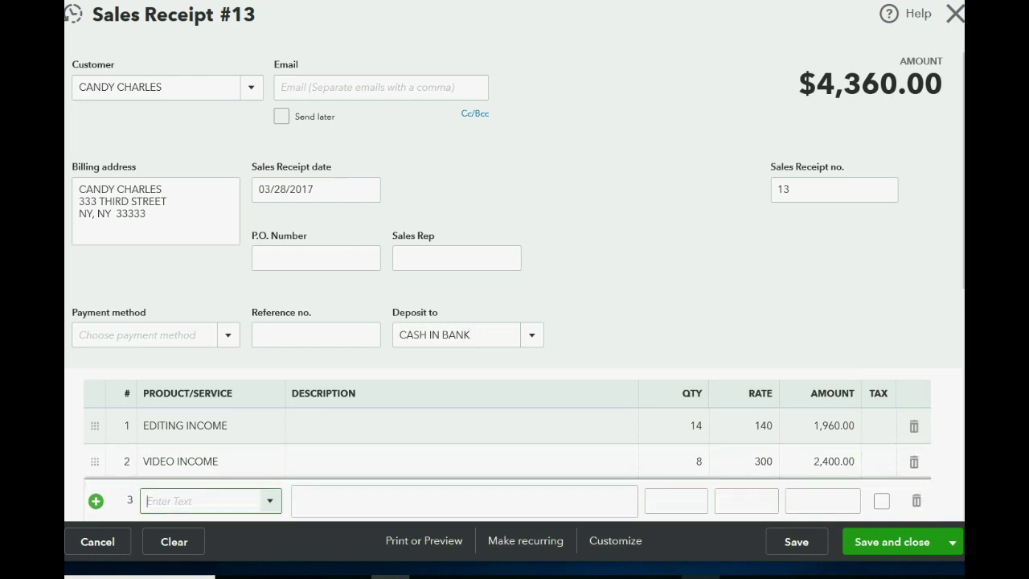
Choose THANKSGIVING DISCOUNT as the product on line 3
click(271, 501)
click(274, 441)
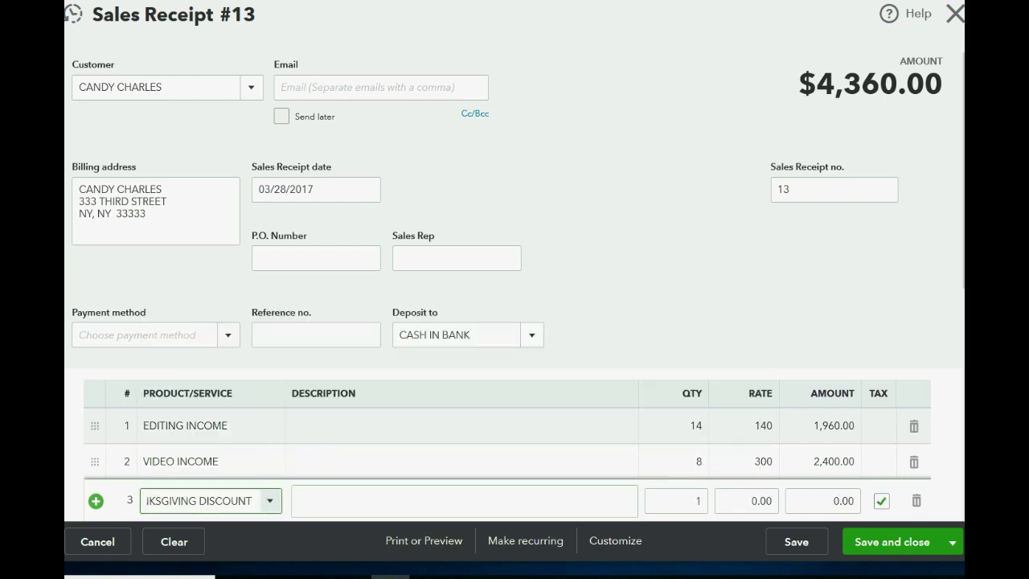
scroll(954, 345, down, 3)
scroll(942, 414, down, 3)
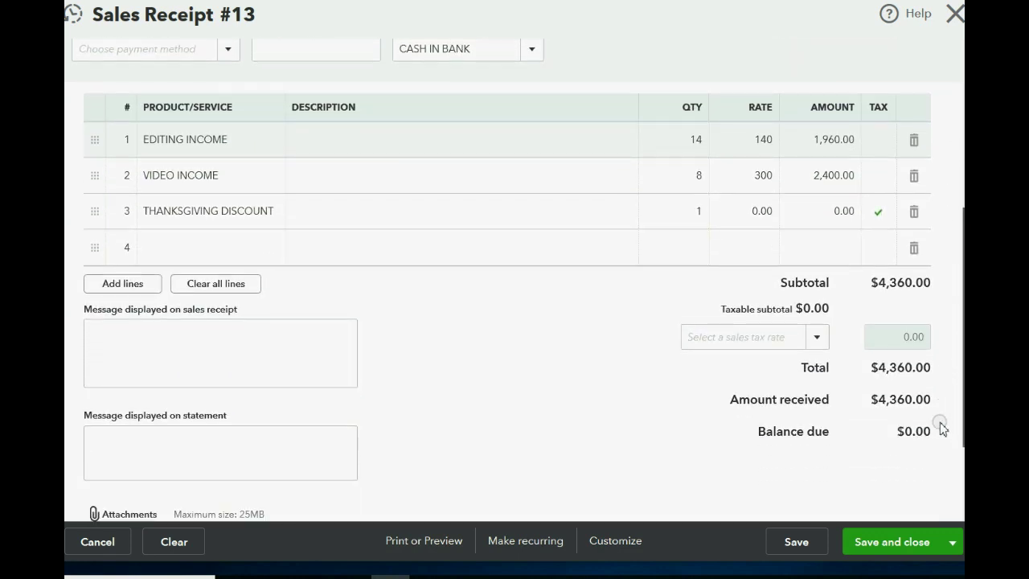
scroll(943, 392, up, 1)
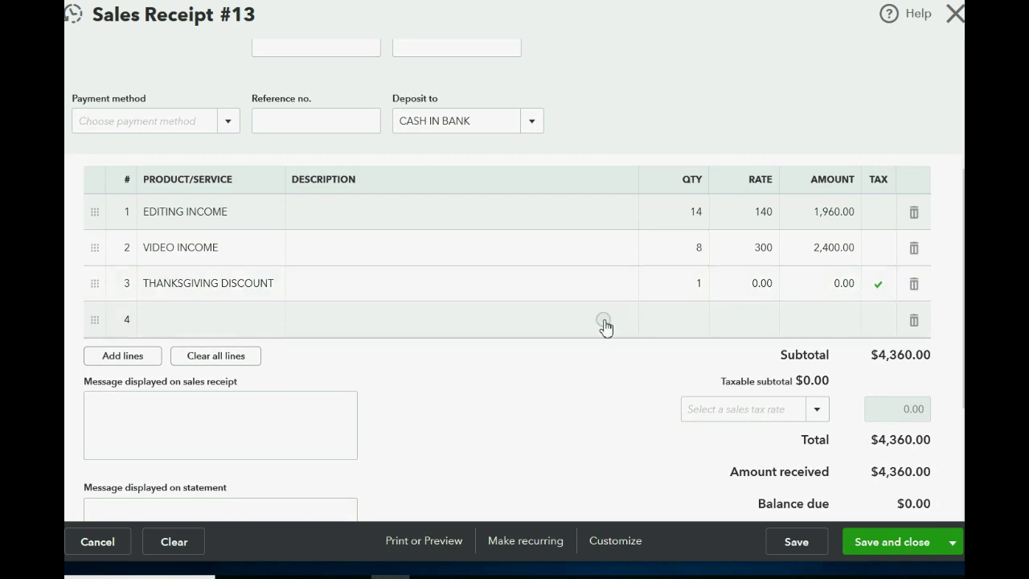
Clear the discount line's tax mark and set its amount to -436
click(879, 289)
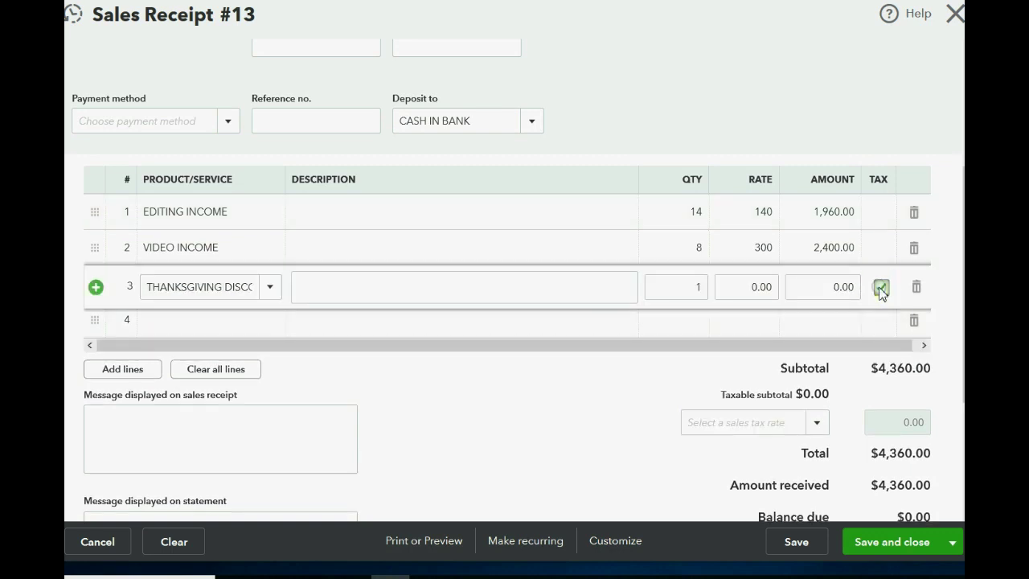
click(881, 288)
click(763, 289)
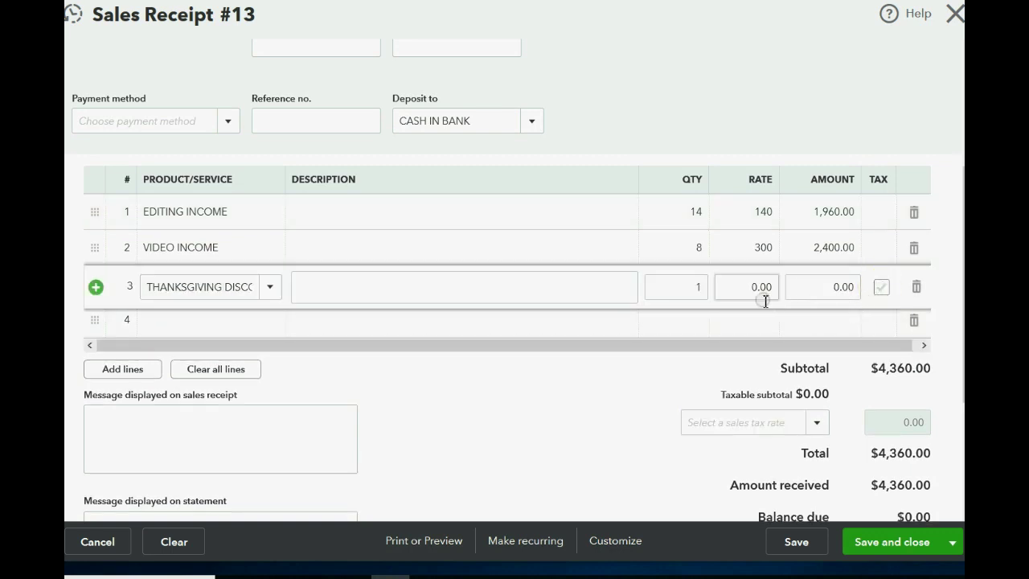
click(790, 289)
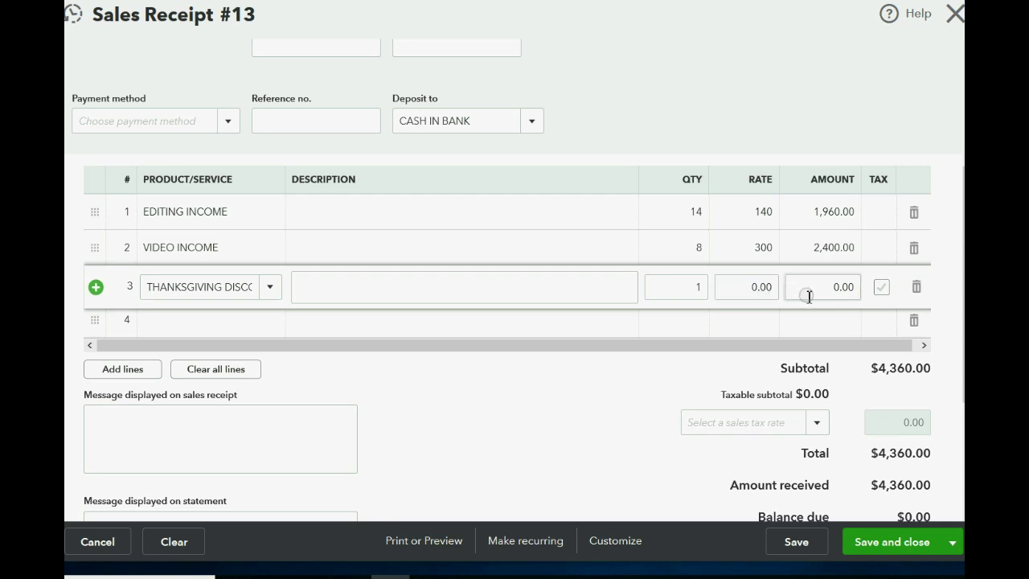
click(812, 290)
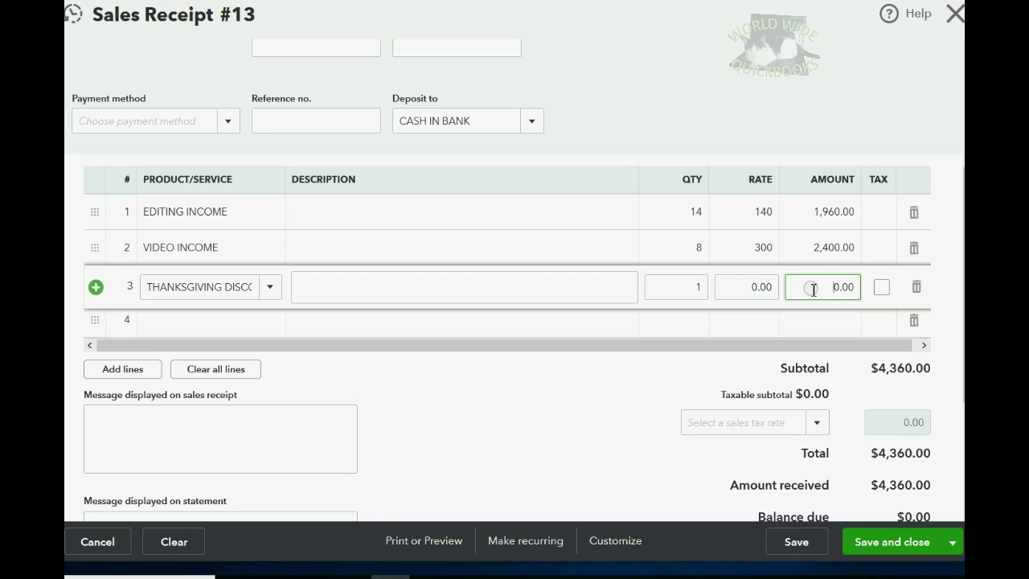
drag(811, 288, 865, 290)
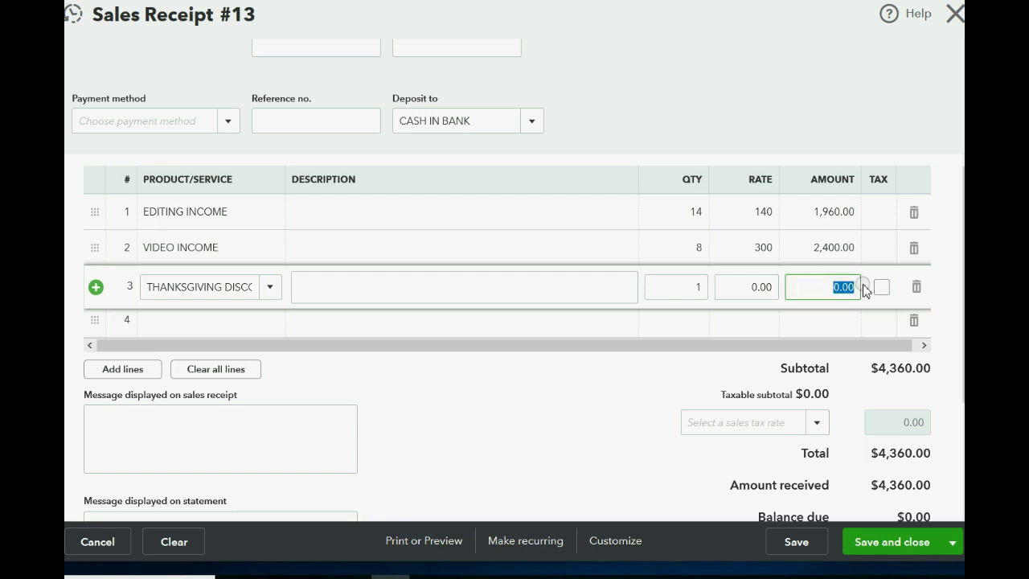
text(-43)
text(6)
key(Tab)
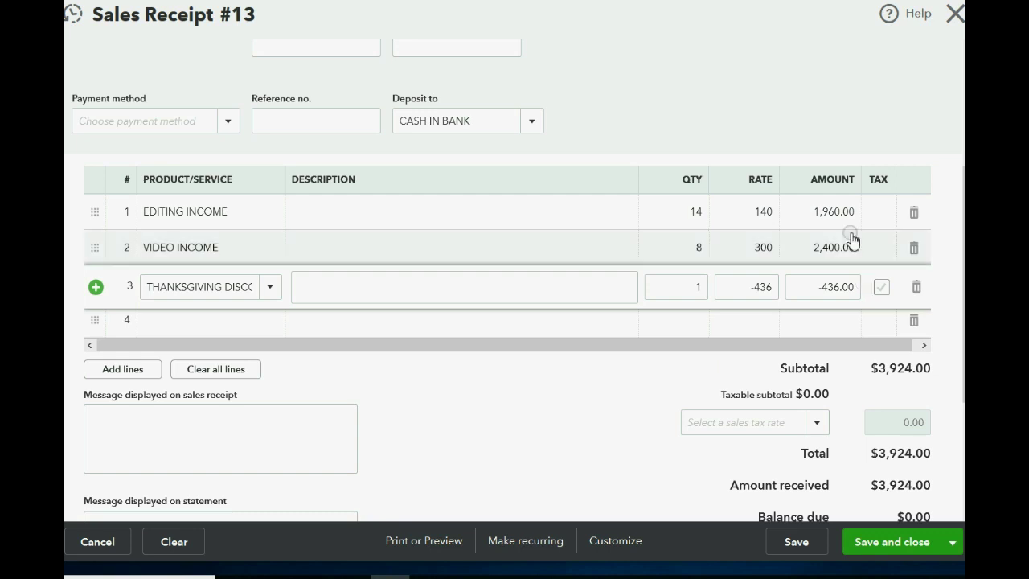
Save receipt #13, check the trial balance's 436.00 THANKSGIVING SALE DISCOUNT debit, and return to the slides
click(877, 546)
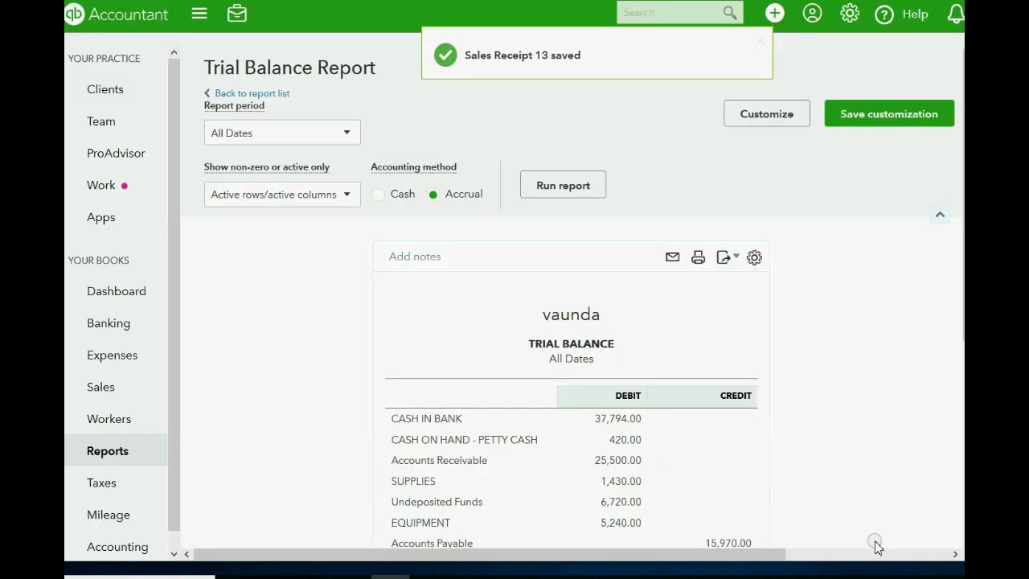
scroll(821, 333, down, 2)
scroll(821, 333, down, 1)
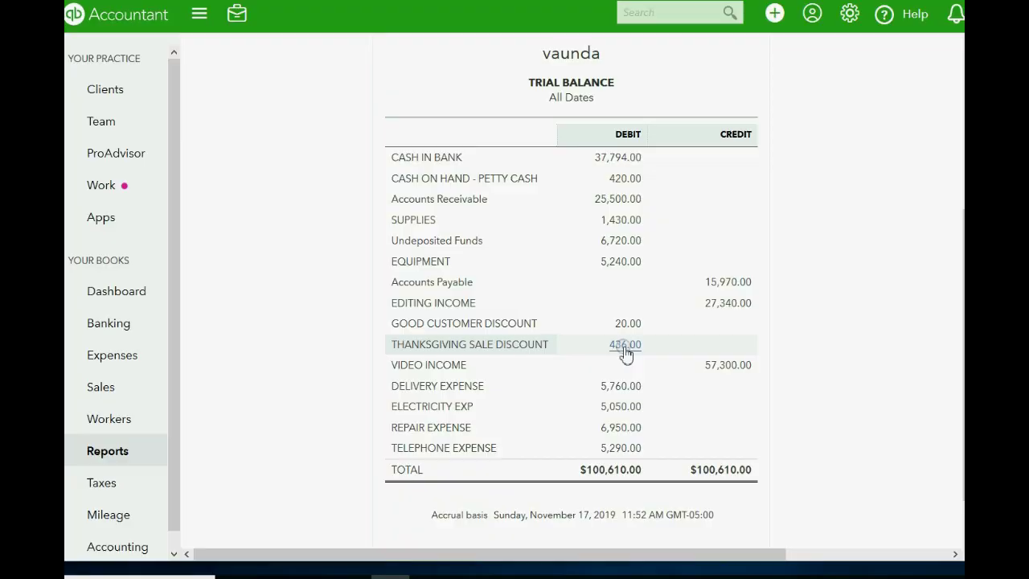
key(alt+Tab)
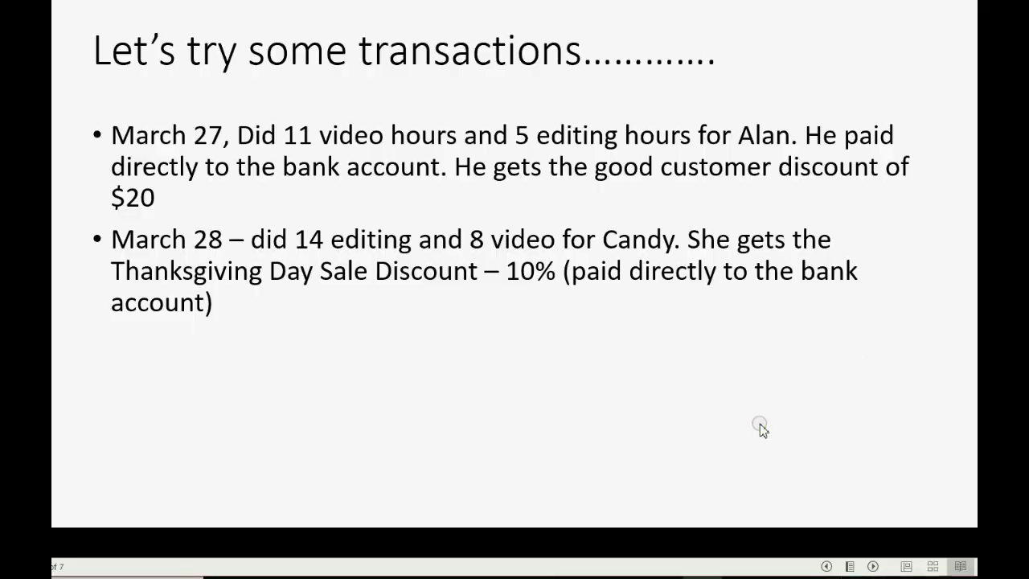
Reveal the March 29 bullet on the slide, then start a new sales receipt in QuickBooks
click(760, 424)
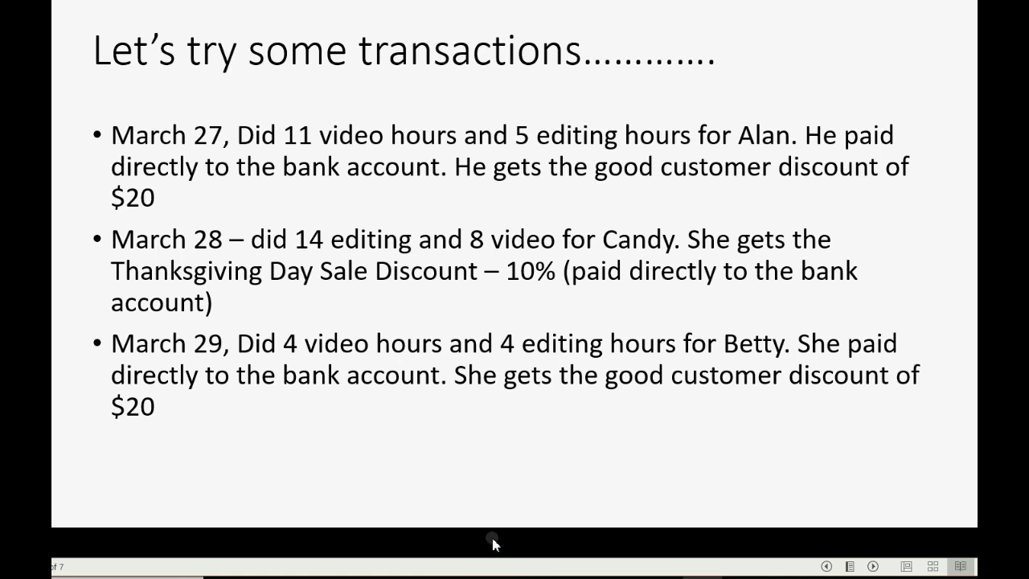
key(alt+Tab)
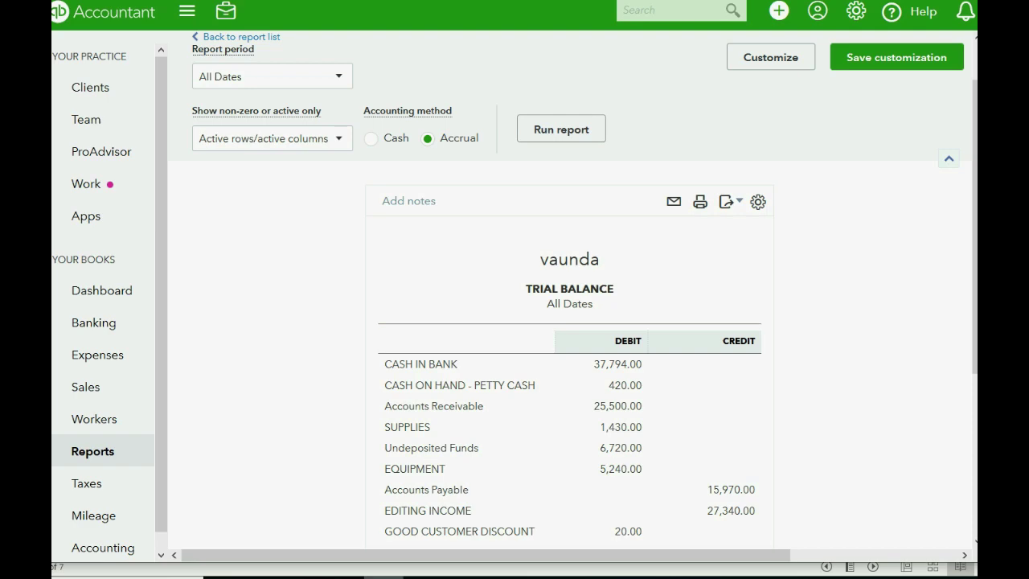
click(778, 10)
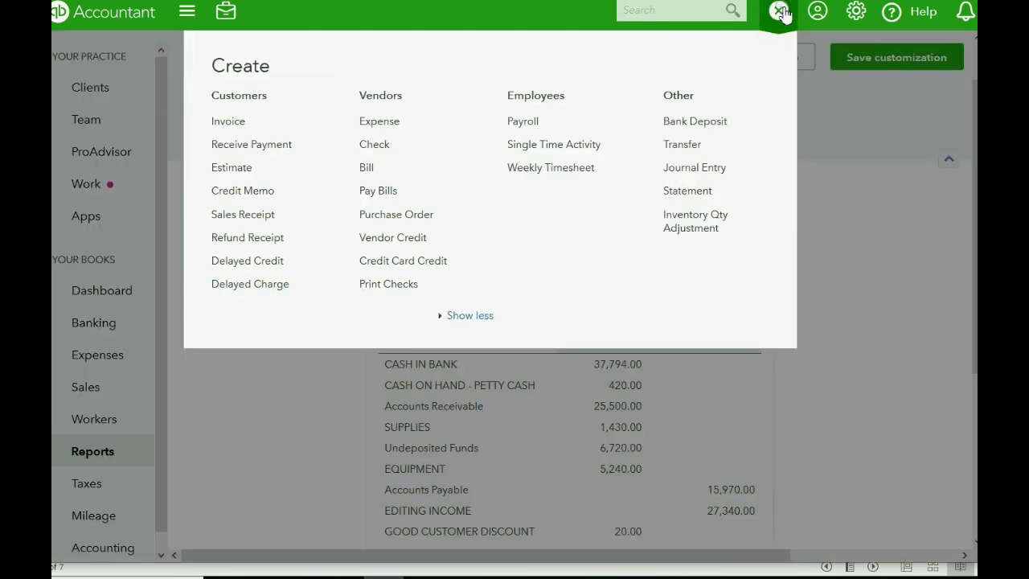
click(245, 216)
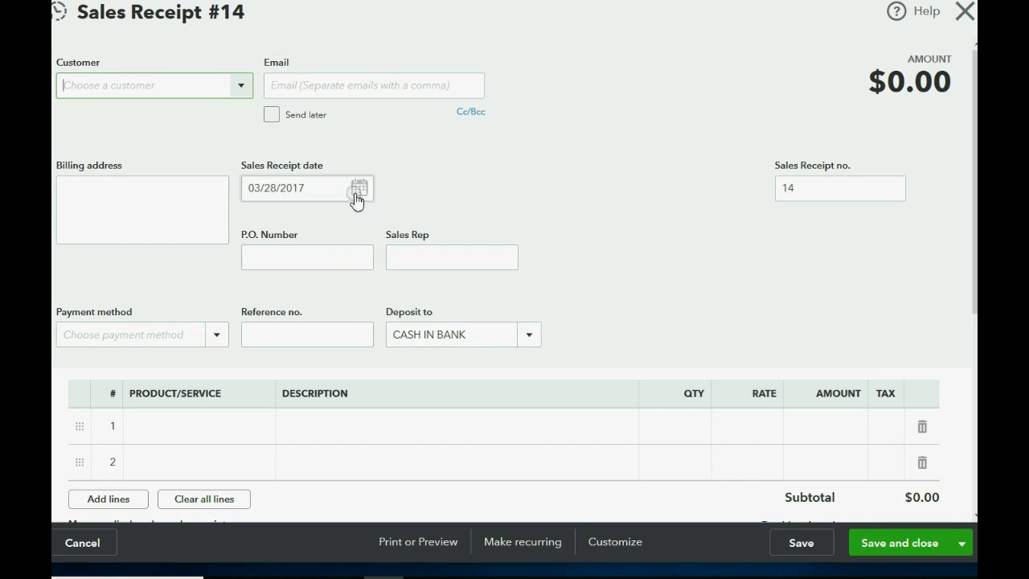
Date the new receipt 03/29/2017 and select the customer
click(357, 196)
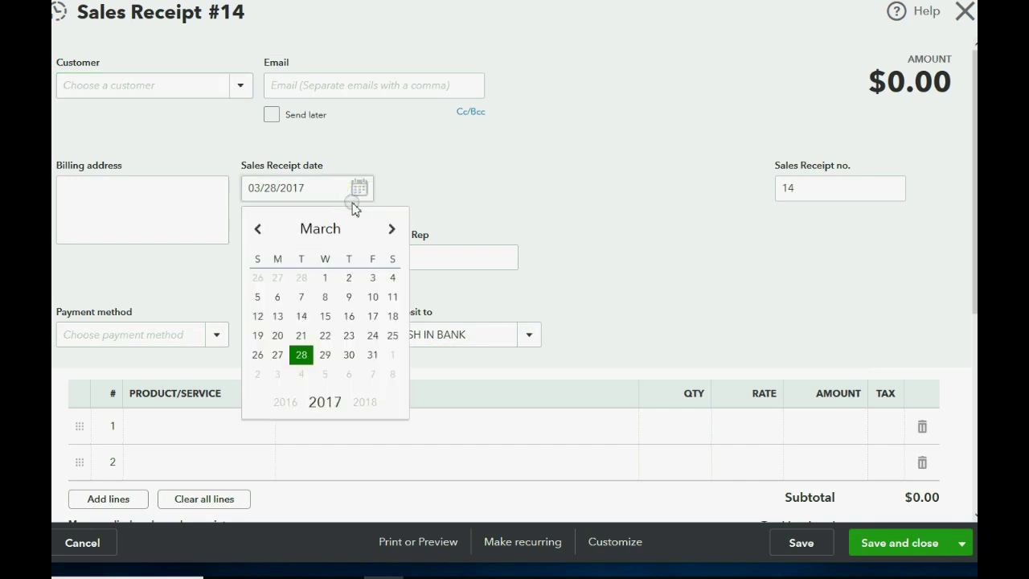
click(325, 355)
click(243, 85)
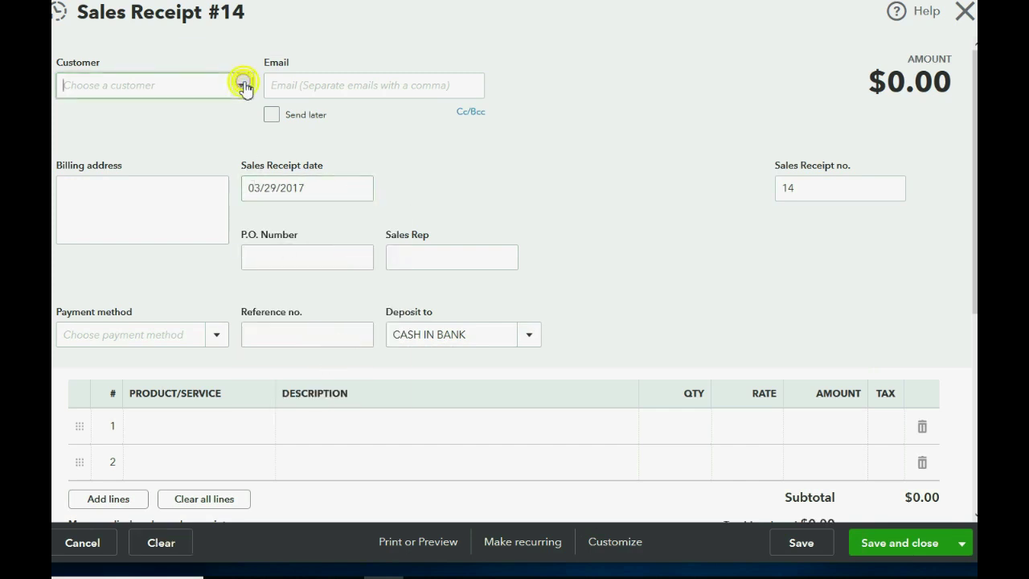
click(181, 172)
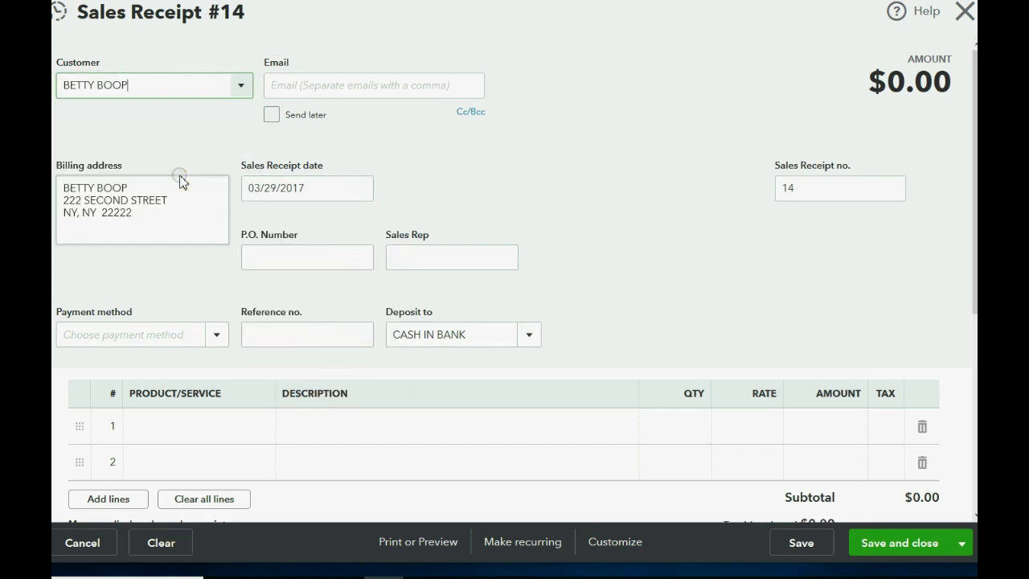
Add VIDEO INCOME qty 4 and EDITING INCOME qty 4, totalling $1,760
click(203, 427)
text(VIDEO INCOME)
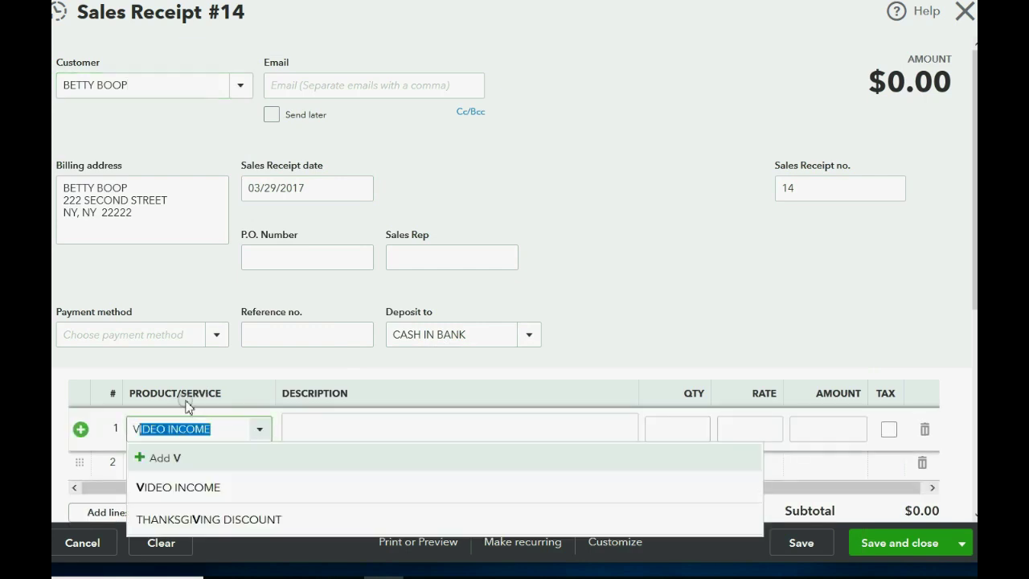
key(Tab)
key(Tab)
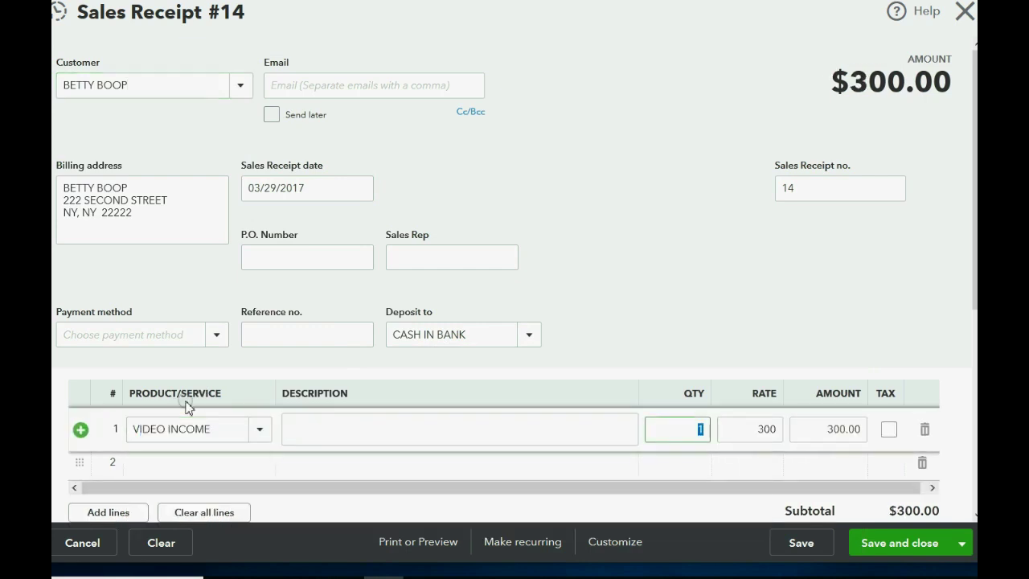
text(4)
key(Tab)
key(Tab)
key(Tab)
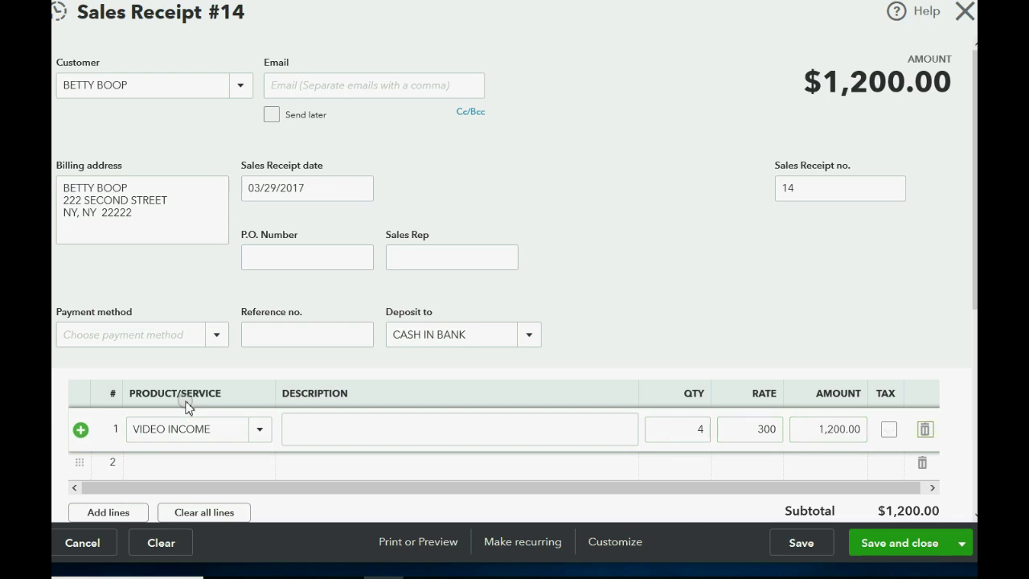
key(Tab)
text(E)
key(Tab)
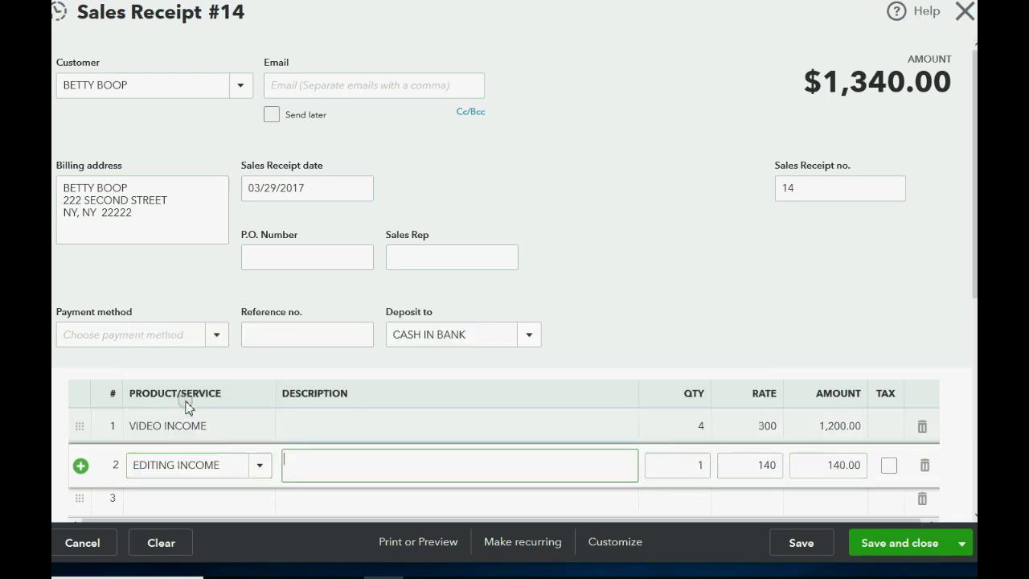
key(Tab)
text(4)
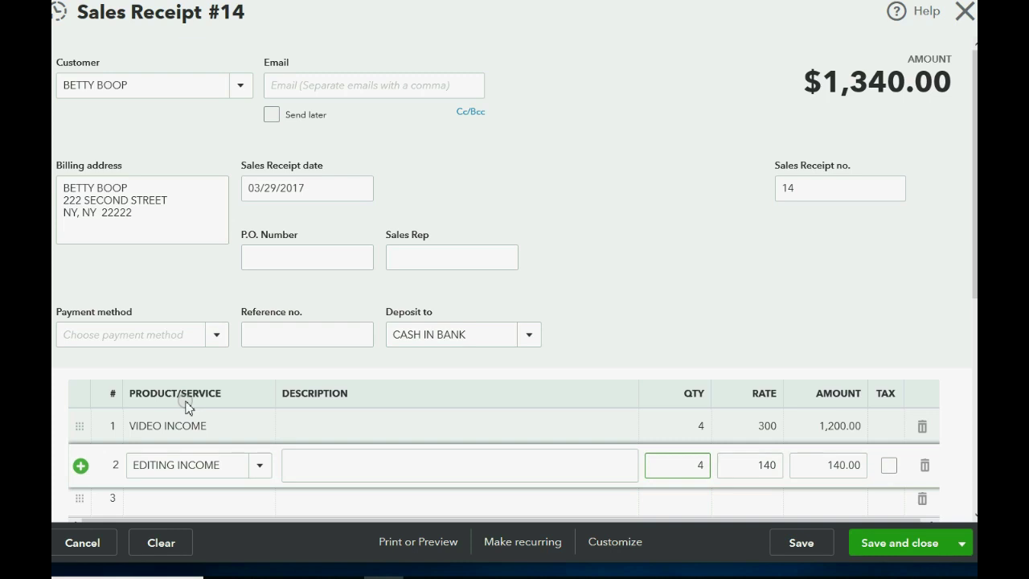
key(Tab)
key(Tab)
key(Tab)
key(Tab)
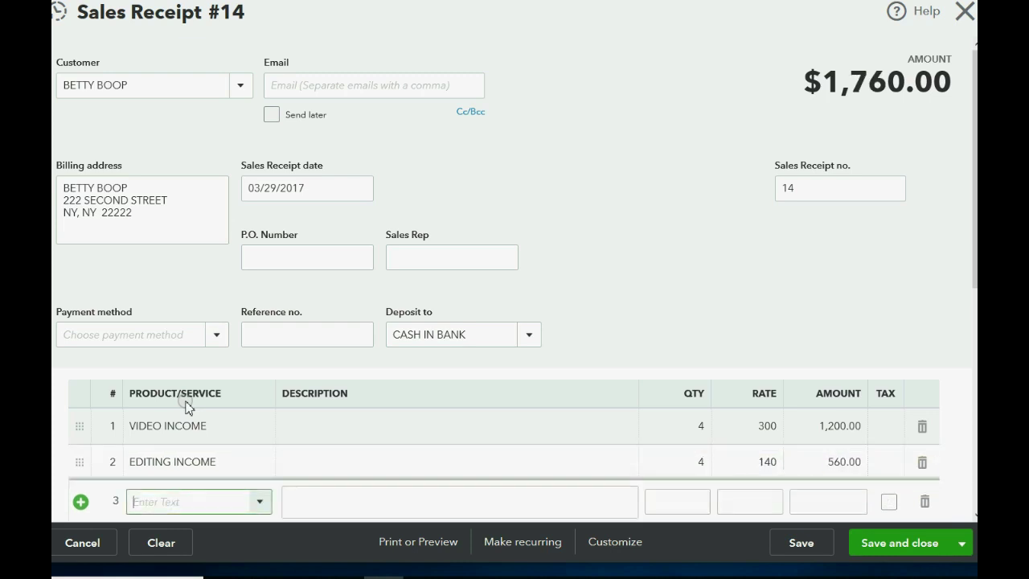
Add a GOOD CUSTOMER DISCOUNT line on line 3 with amount -20
text(G)
click(187, 407)
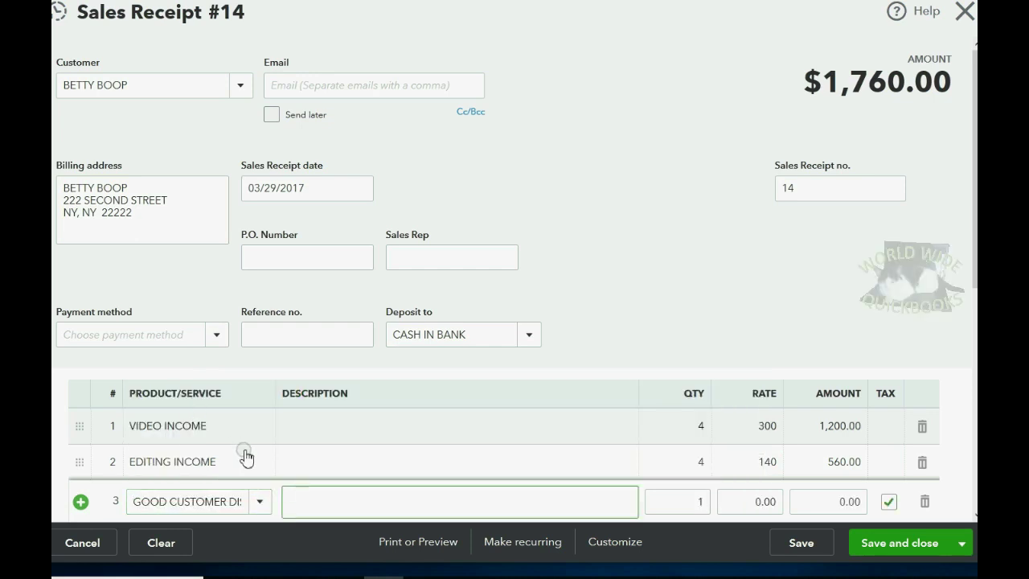
click(889, 501)
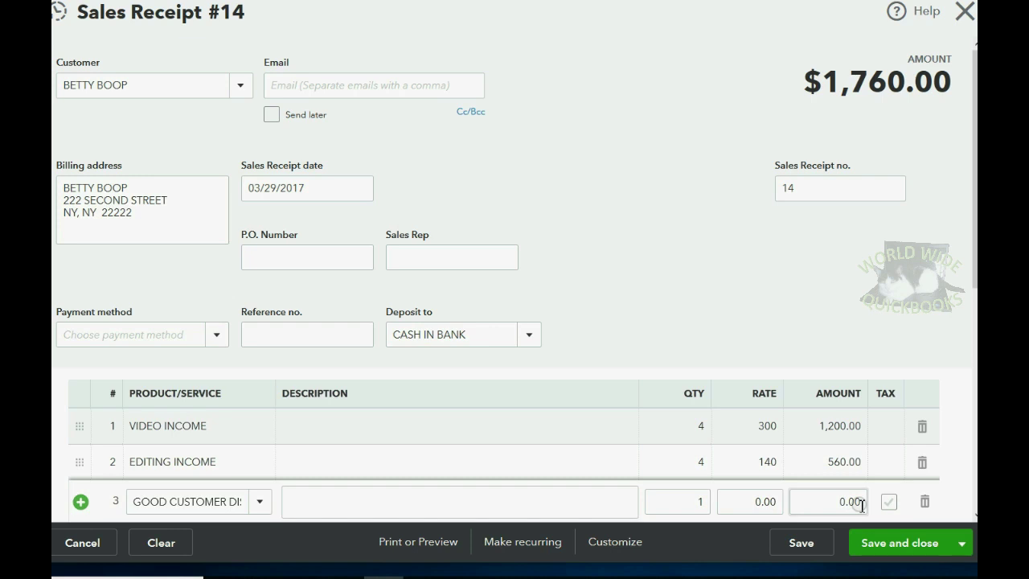
click(839, 501)
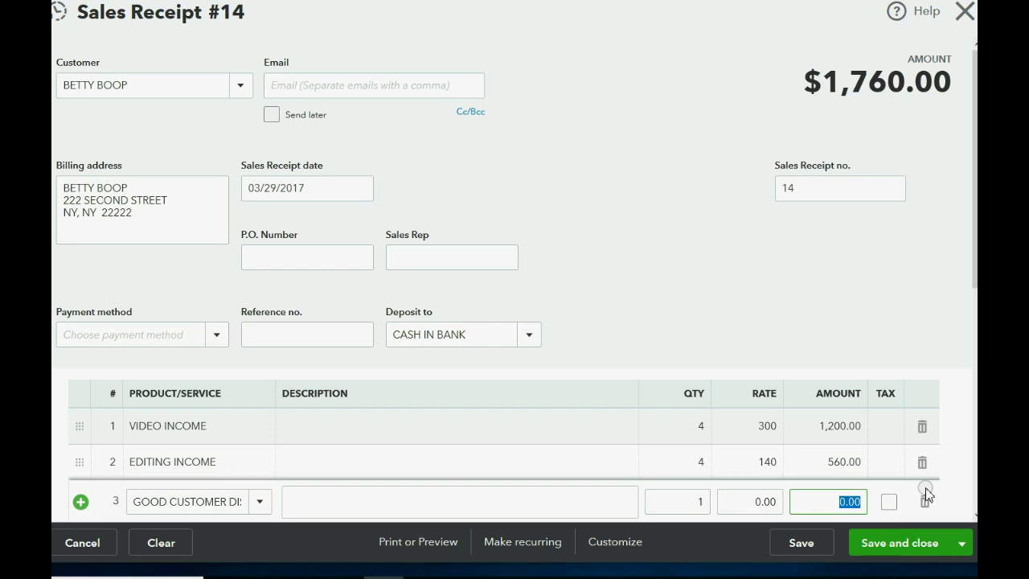
text(-)
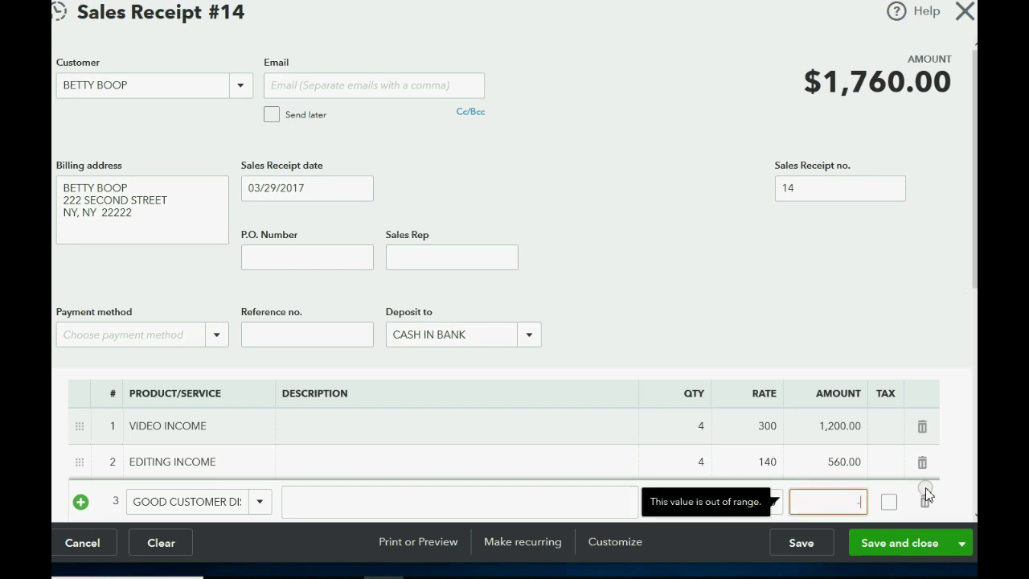
text(20)
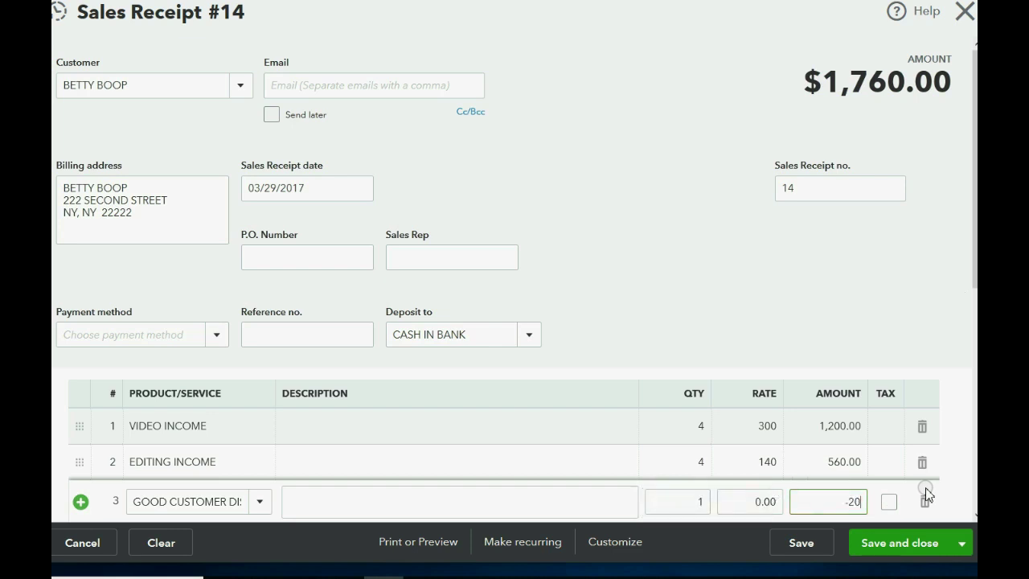
key(Tab)
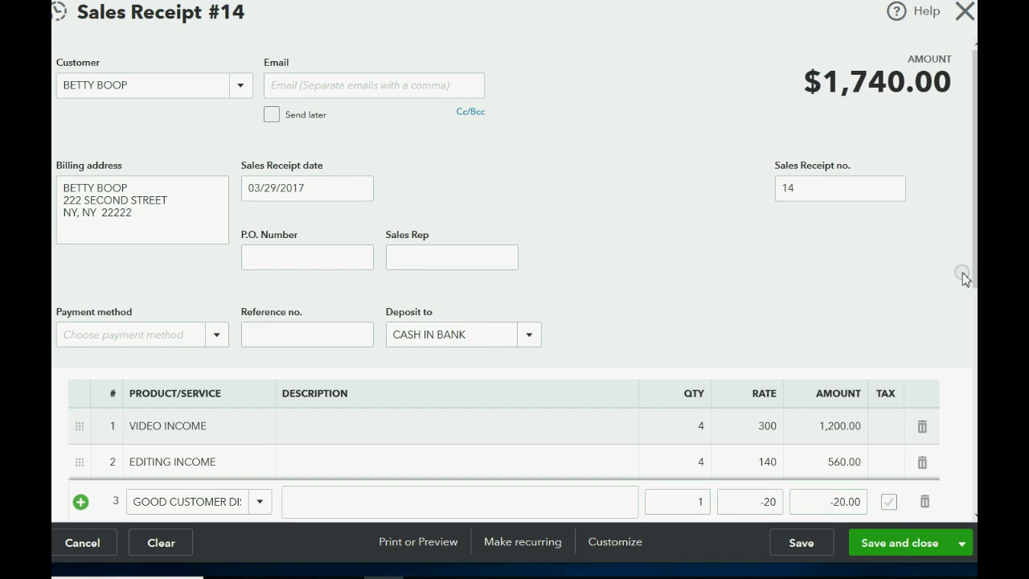
scroll(969, 274, down, 3)
scroll(515, 289, down, 2)
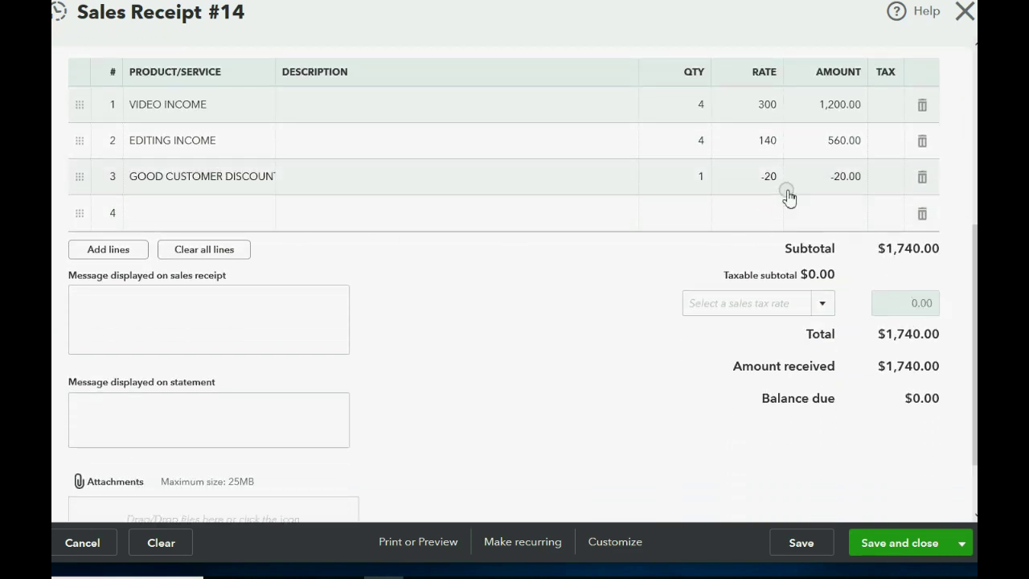
Clear and re-enter the discount amount as -20, bringing the total to $1,740
click(820, 177)
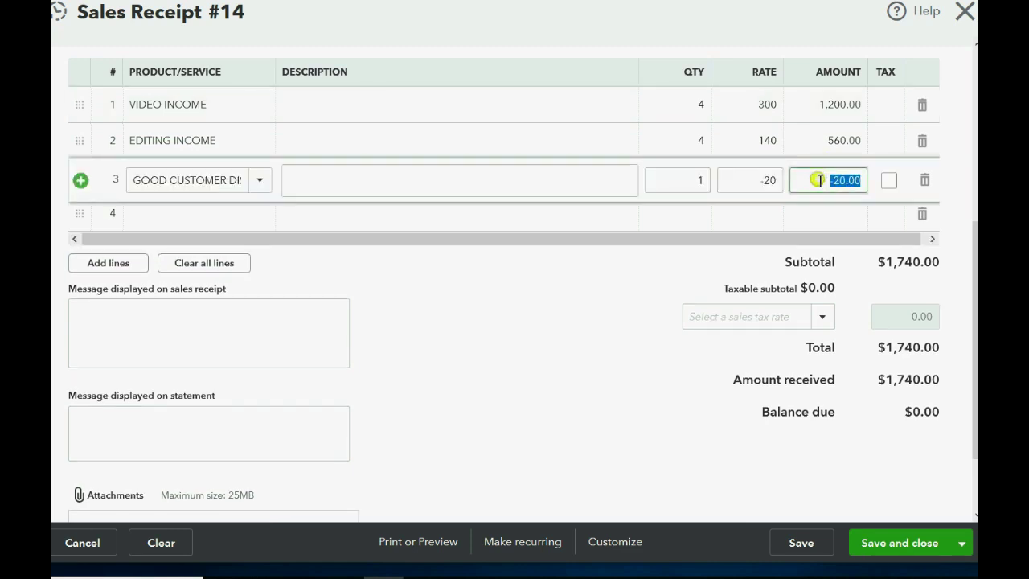
click(862, 180)
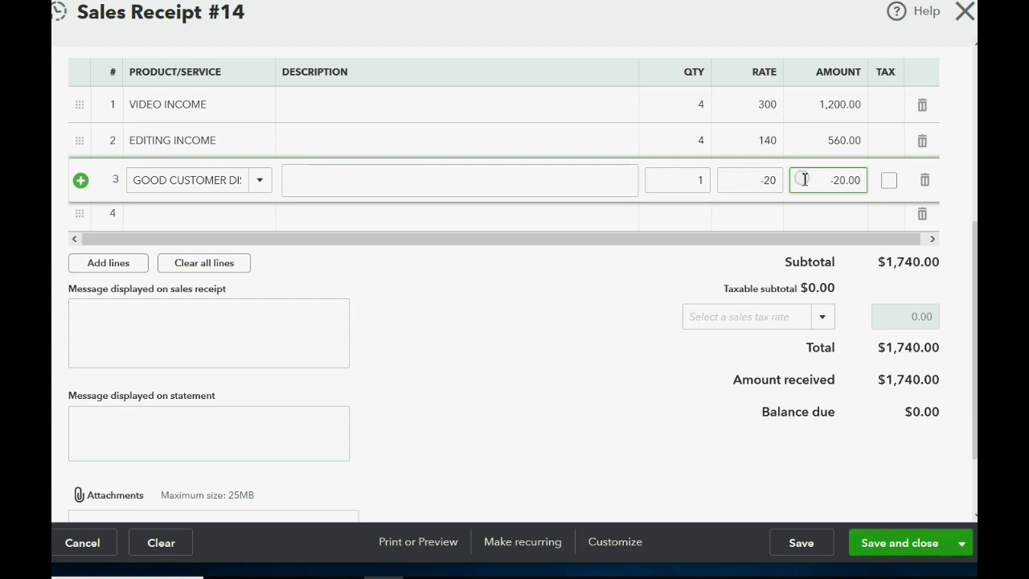
drag(801, 180, 849, 172)
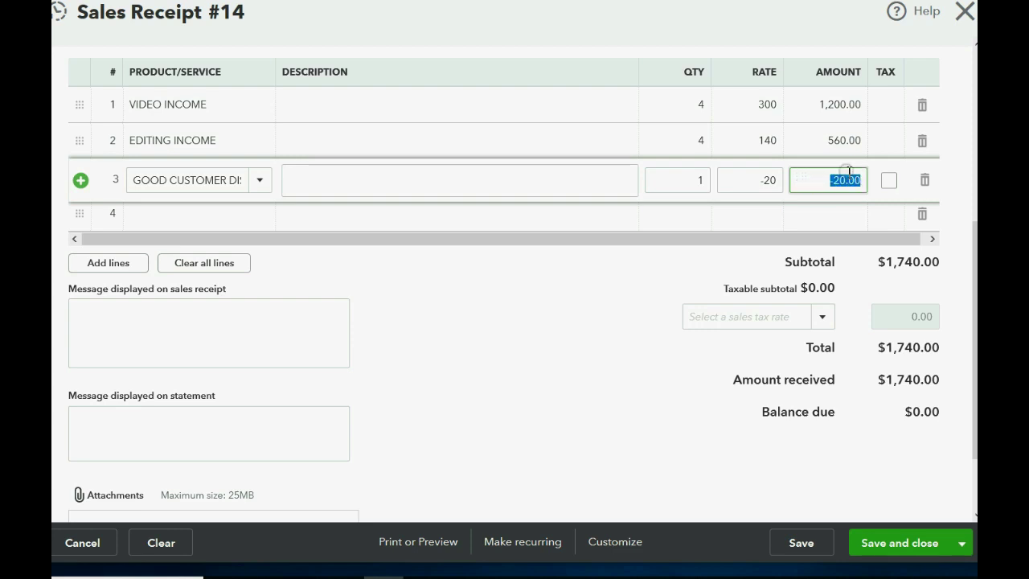
key(BackSpace)
key(Tab)
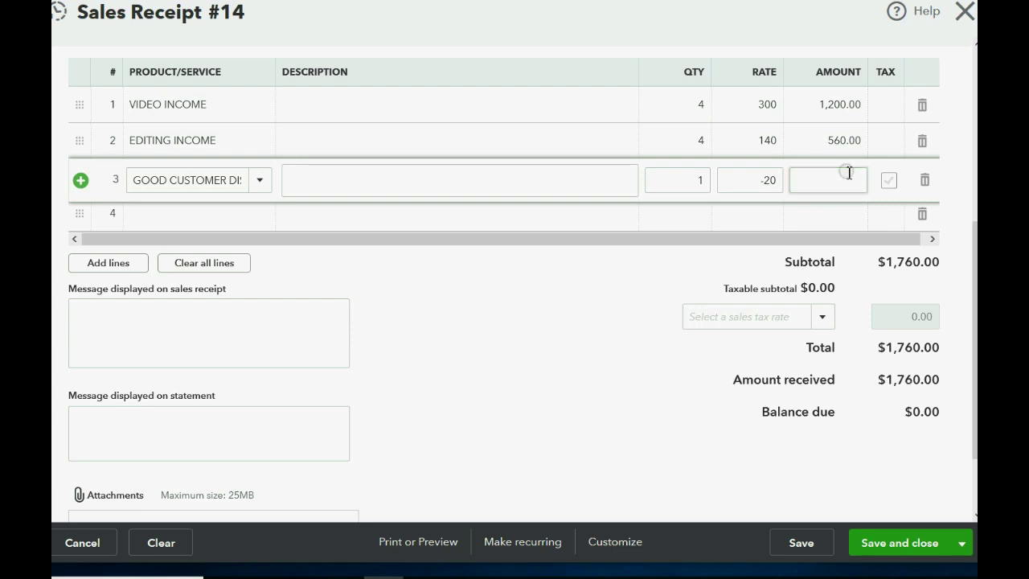
click(854, 183)
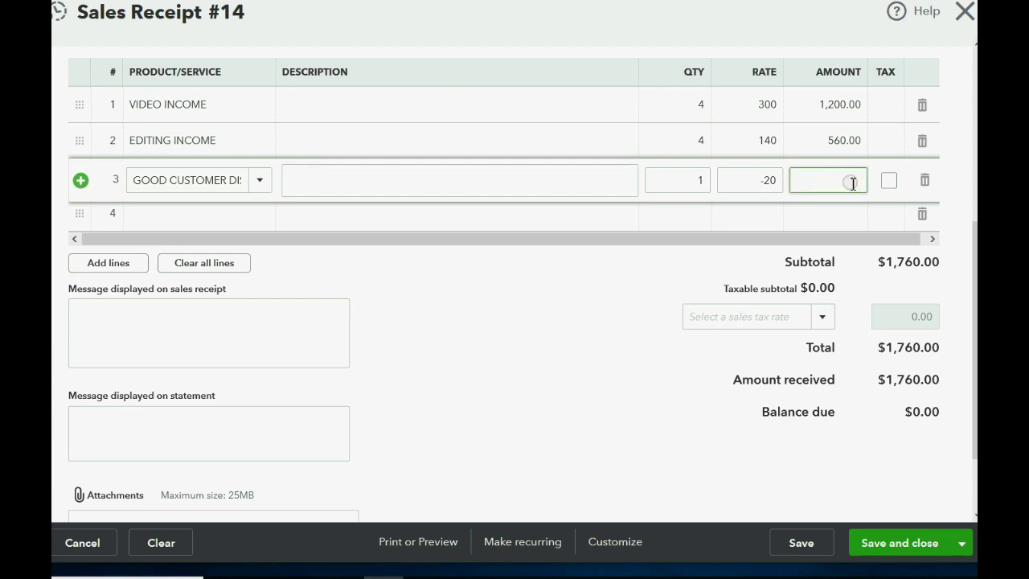
text(-2)
text(0)
key(Tab)
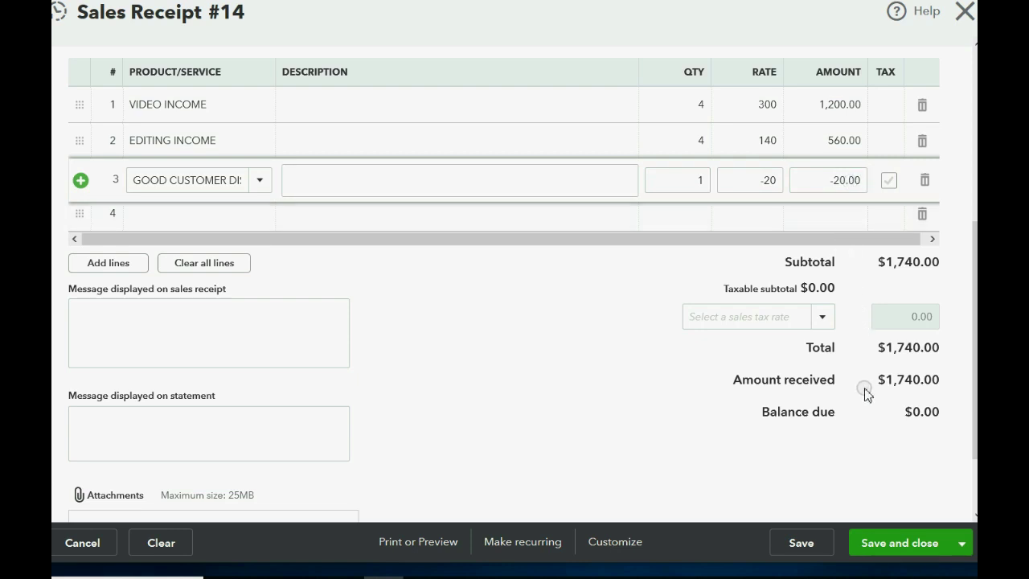
Save receipt #14, accepting the duplicate number, and find GOOD CUSTOMER DISCOUNT at 40.00
click(899, 544)
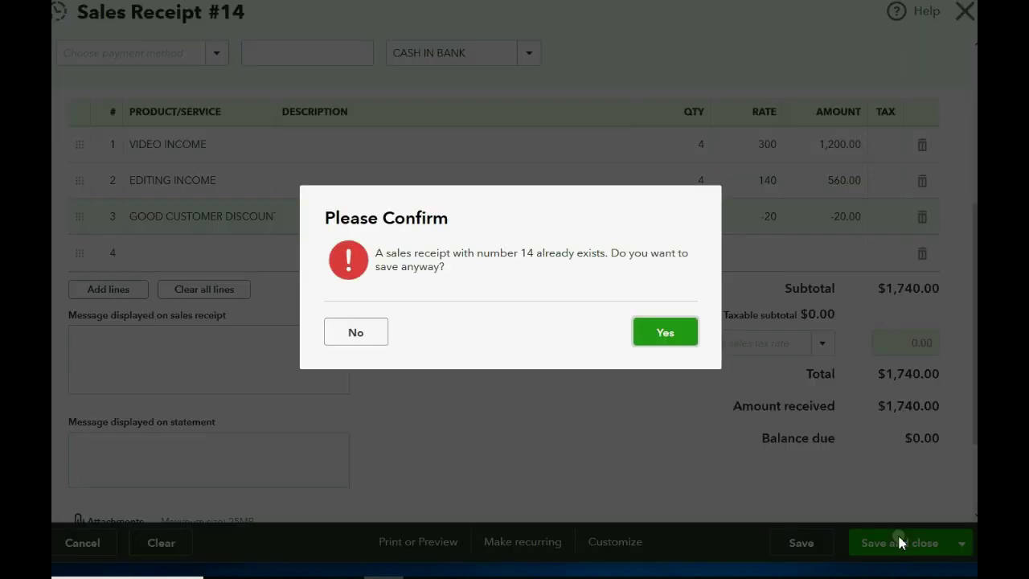
click(684, 334)
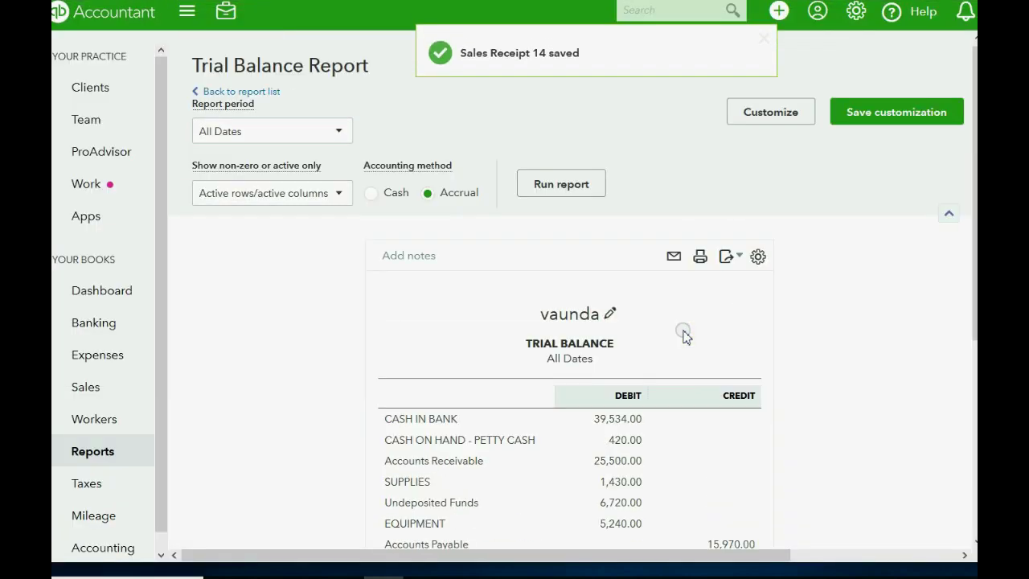
scroll(680, 336, down, 3)
scroll(680, 336, down, 1)
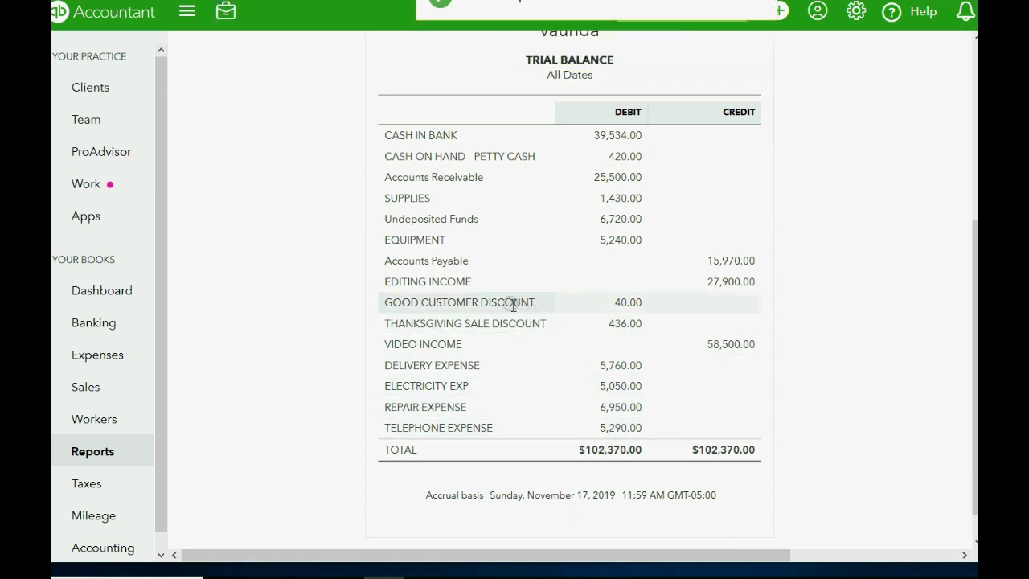
Drill into the 40.00 GOOD CUSTOMER DISCOUNT total to list receipts 12 and 14
click(629, 304)
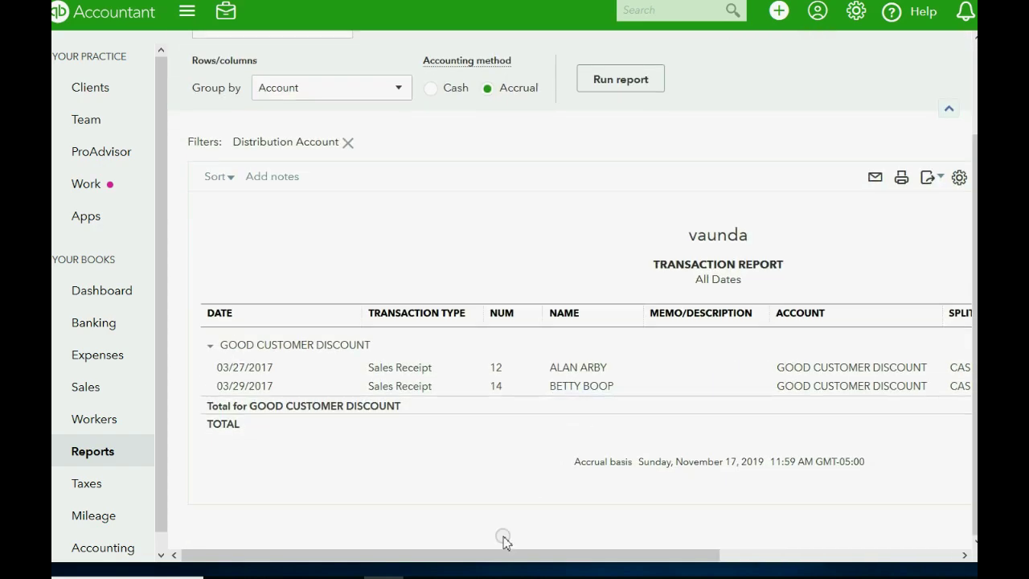
mouse_move(510, 555)
mouse_down()
mouse_move(715, 556)
mouse_move(525, 557)
mouse_up()
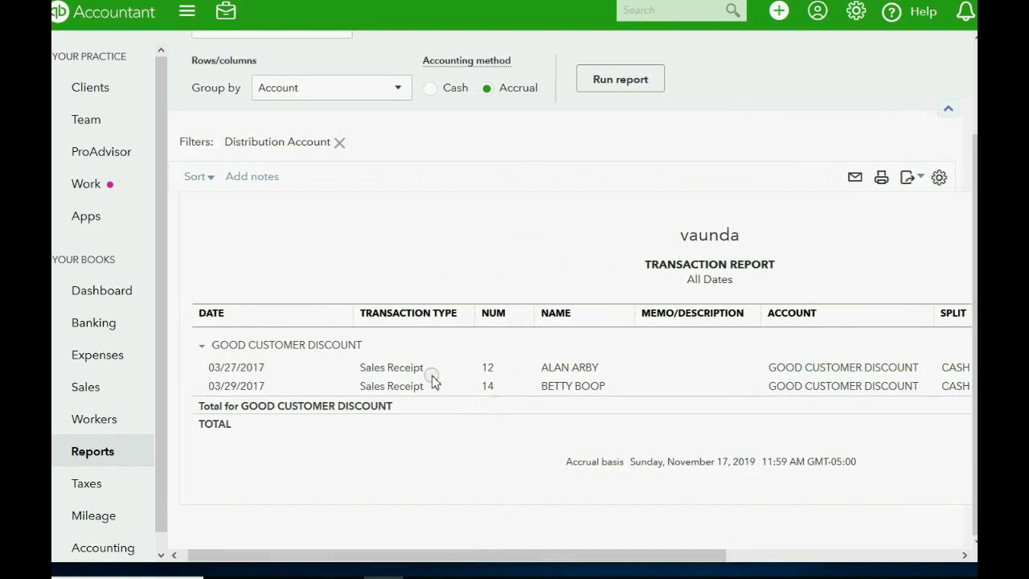